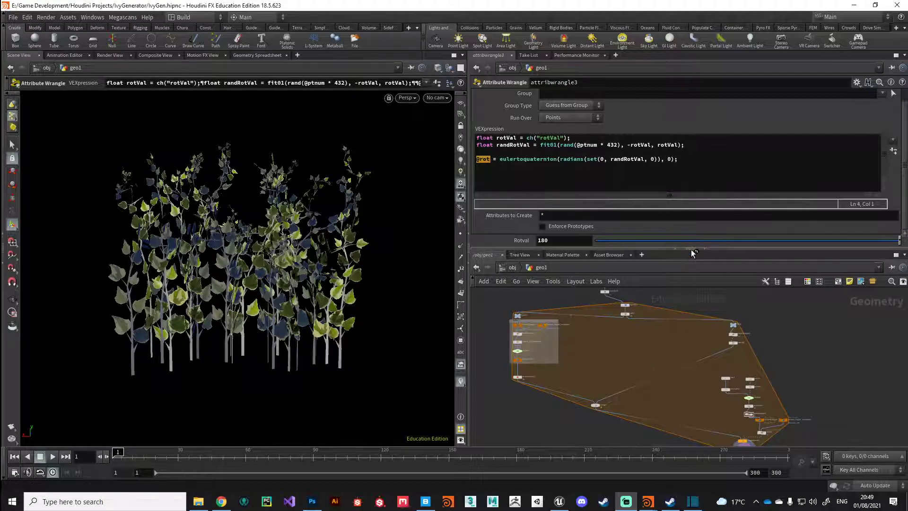
Enlarge the network editor and move the three-node sweep branch closer to the rest of the loop network.
left_click_drag(691, 249, 690, 204)
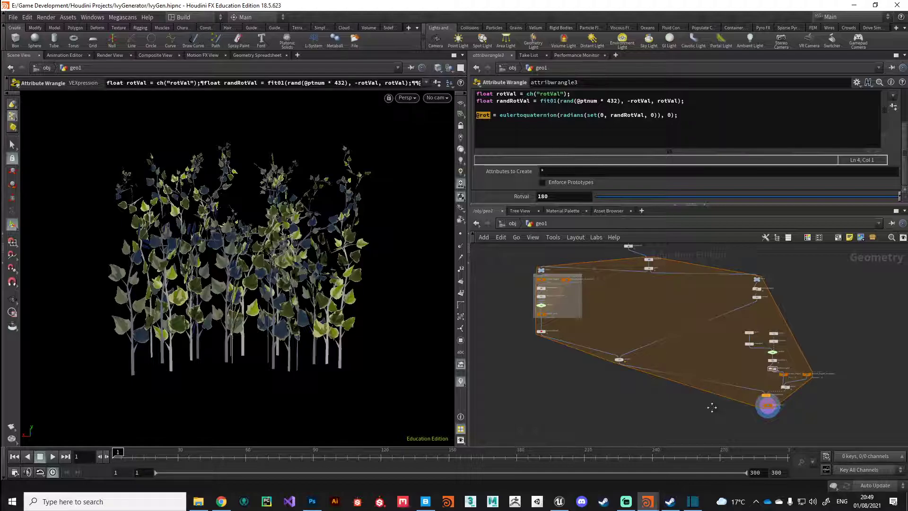
middle_click_drag(712, 406, 631, 408)
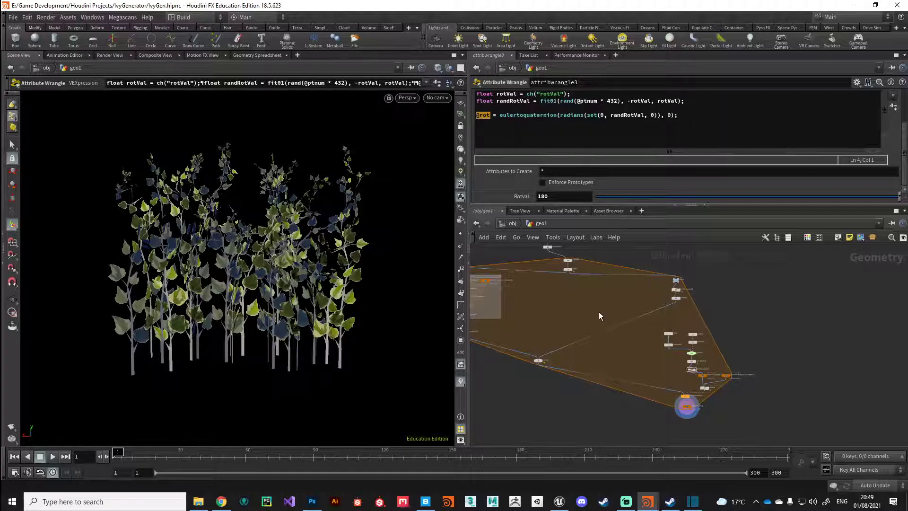
middle_click_drag(583, 313, 632, 308)
scroll(688, 314, "up", 4)
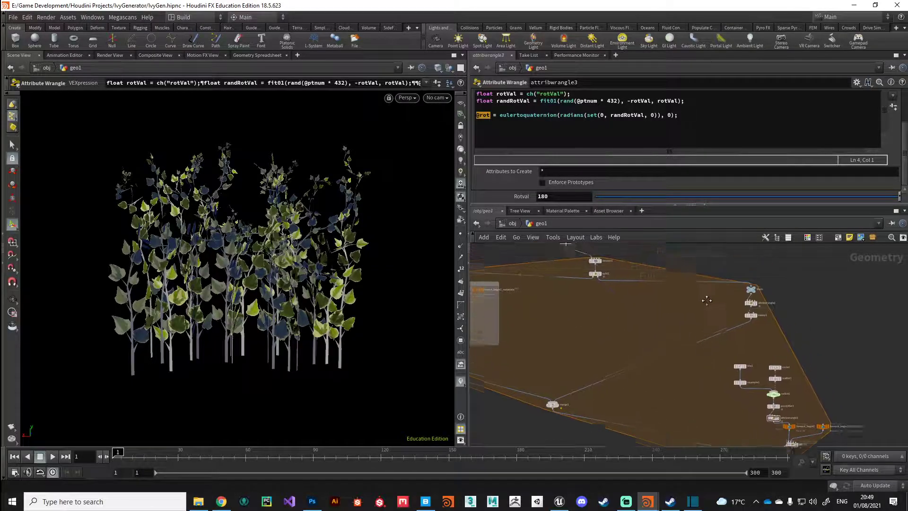
left_click_drag(770, 339, 769, 335)
left_click_drag(745, 305, 635, 306)
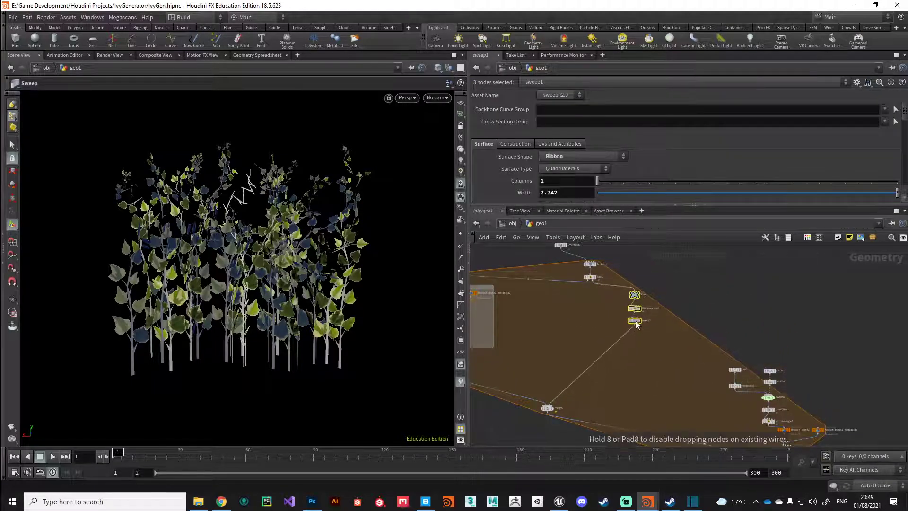
middle_click_drag(555, 391, 565, 348)
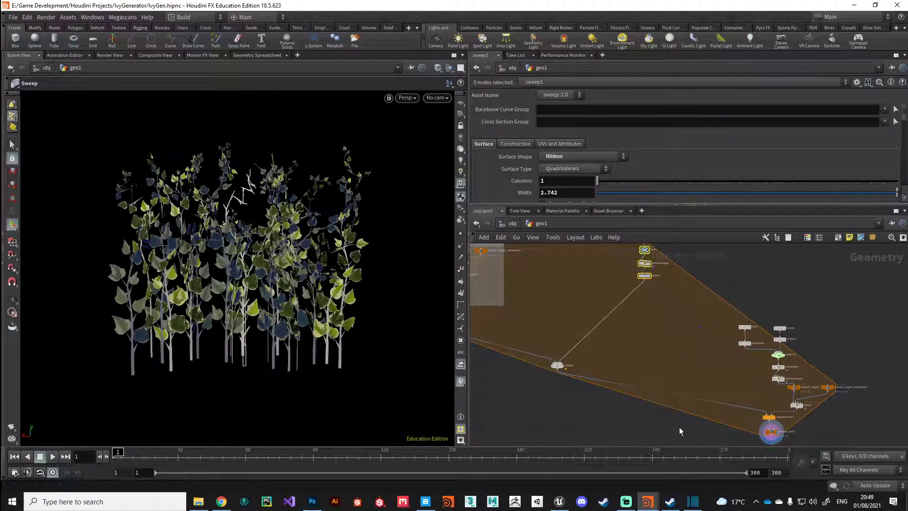
Move the clustering, copy-to-points and second for-each loop nodes as a group to just below the merge node.
middle_click_drag(678, 426, 609, 413)
scroll(626, 428, "down", 1)
left_click_drag(645, 431, 773, 317)
middle_click_drag(797, 382, 833, 330)
scroll(833, 330, "down", 1)
left_click_drag(741, 364, 629, 369)
left_click(686, 389)
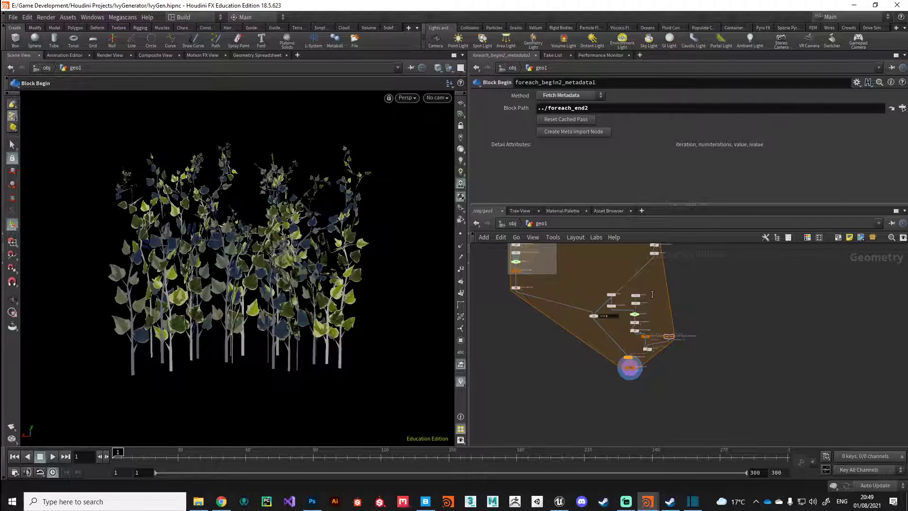
Move the line, resample, circle, scatter, switch, point jitter and attribwrangle3 nodes outside the for-each loop region.
middle_click(628, 321)
scroll(642, 317, "up", 4)
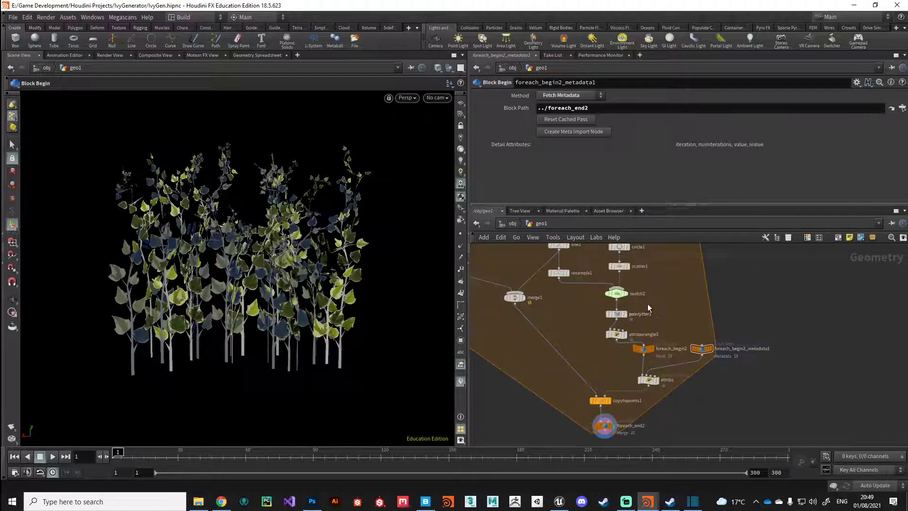
left_click_drag(678, 345, 795, 294)
middle_click_drag(706, 398, 654, 405)
scroll(655, 405, "down", 1)
left_click_drag(768, 360, 790, 356)
middle_click_drag(761, 411, 708, 409)
scroll(707, 410, "down", 2)
left_click_drag(679, 310, 779, 386)
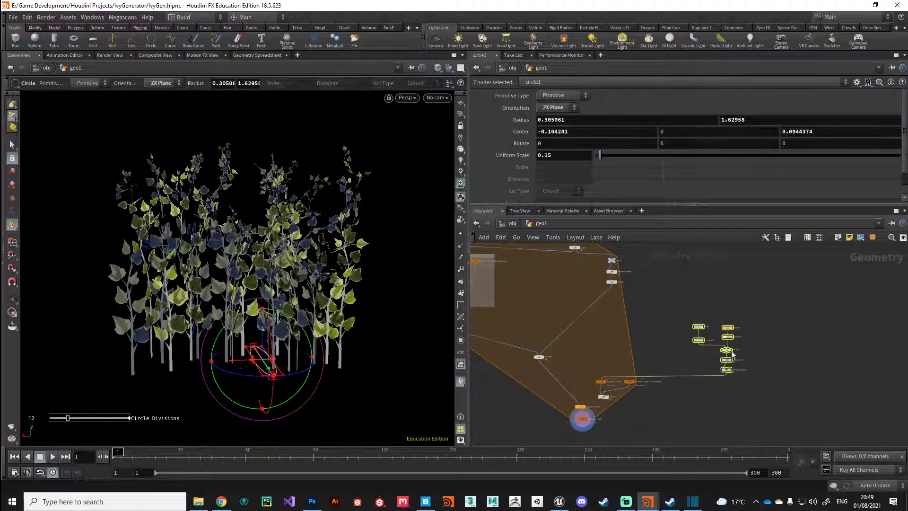
Wrap the selected point-generating nodes in a network box and title it Clustering.
left_click(837, 238)
scroll(704, 388, "up", 4)
middle_click_drag(626, 291, 617, 339)
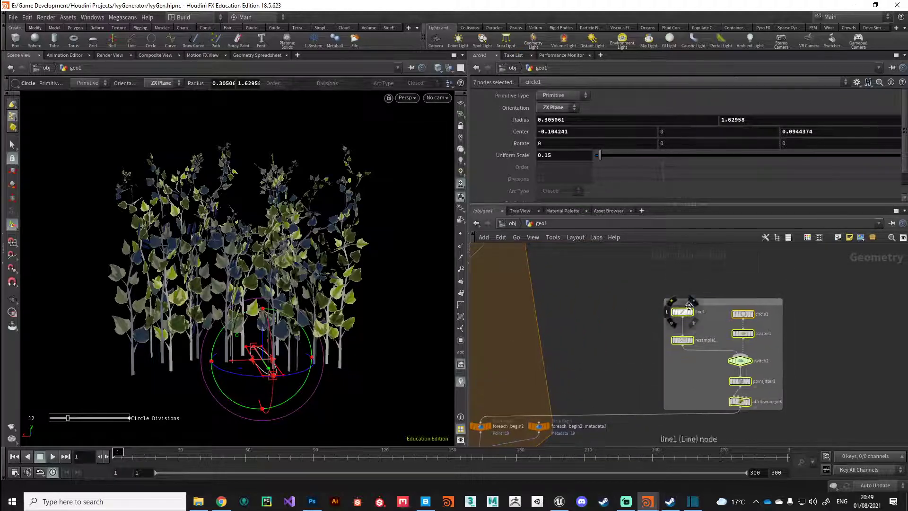
left_click(680, 301)
left_click(684, 304)
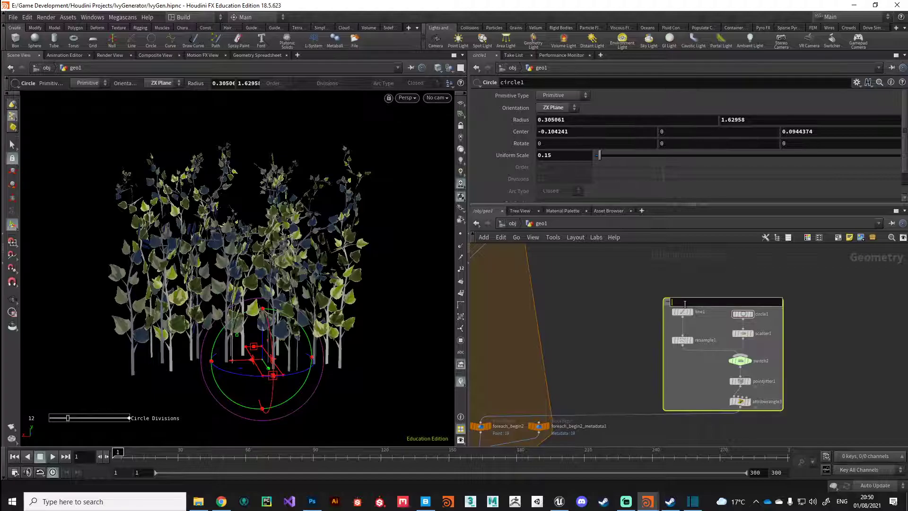
type("Clustering")
key("Return")
Tidy the loop layout by repositioning its nodes and routing the sweep branch and merge output wires around corner dots.
middle_click_drag(606, 338, 675, 342)
scroll(676, 342, "down", 4)
scroll(649, 344, "down", 1)
middle_click_drag(619, 358, 657, 349)
mouse_move(608, 355)
left_click_drag(609, 357, 666, 333)
middle_click_drag(665, 332, 667, 355)
scroll(616, 325, "down", 2)
left_click_drag(523, 280, 575, 348)
left_click_drag(647, 366, 653, 301)
left_click(623, 279)
middle_click_drag(605, 427, 603, 363)
left_click_drag(616, 316, 599, 336, "alt")
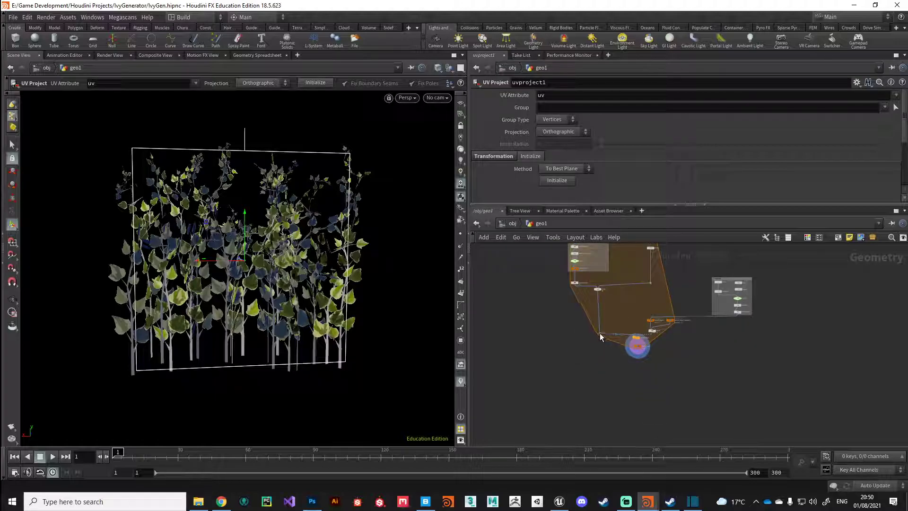
Add a Null node below foreach_end2, wire it to the loop output and make it the displayed node.
middle_click_drag(574, 356, 572, 380)
scroll(629, 389, "up", 4)
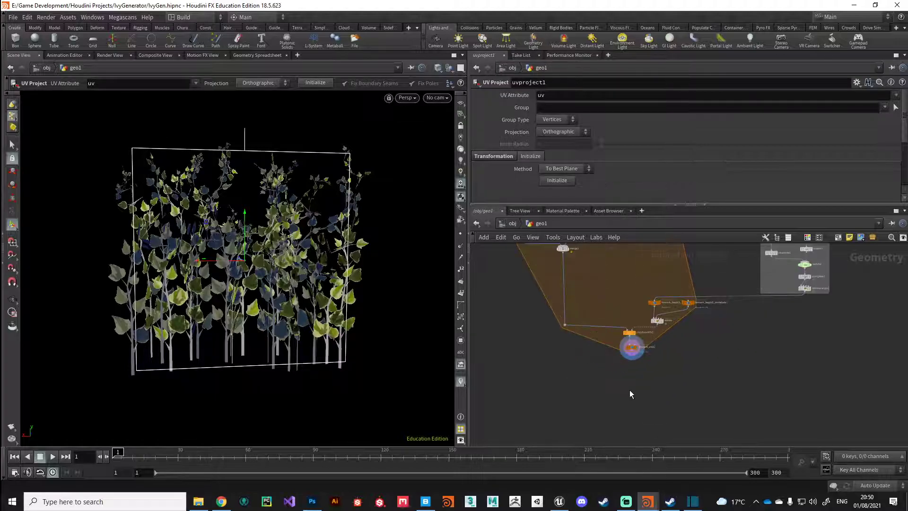
middle_click_drag(629, 394, 630, 374)
middle_click_drag(614, 340, 612, 356)
scroll(612, 356, "down", 1)
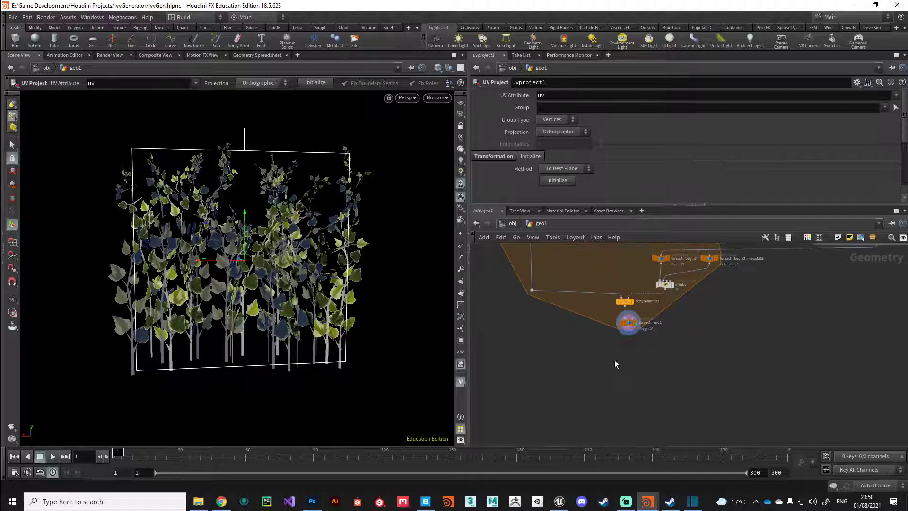
key("Tab")
type("null")
key("Return")
left_click(629, 376)
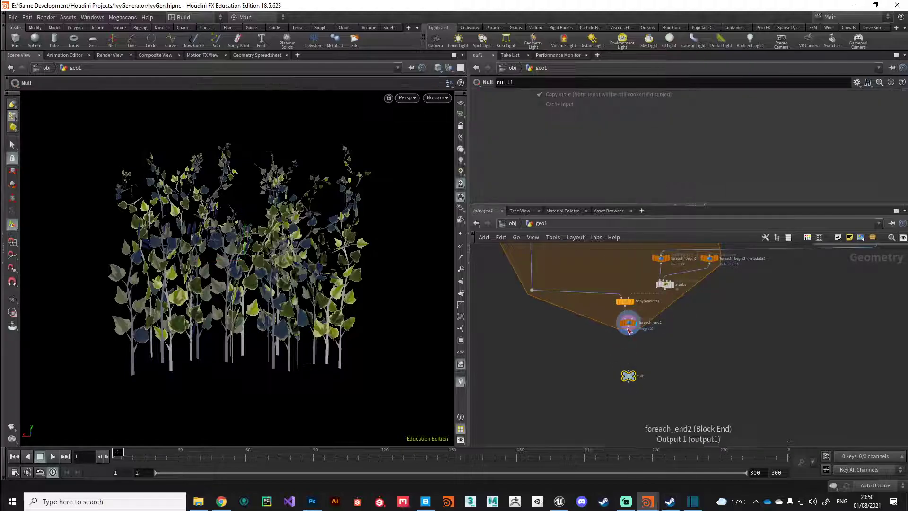
left_click(636, 379)
left_click(643, 376)
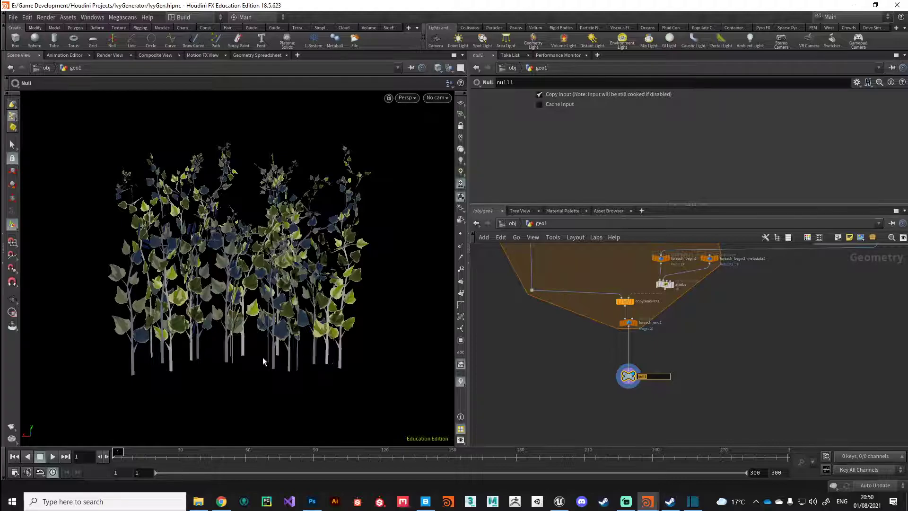
Examine the generated ivy plants in the viewport from close up and from other angles.
left_click(214, 374)
left_click_drag(248, 365, 141, 384, "alt")
scroll(185, 362, "up", 3)
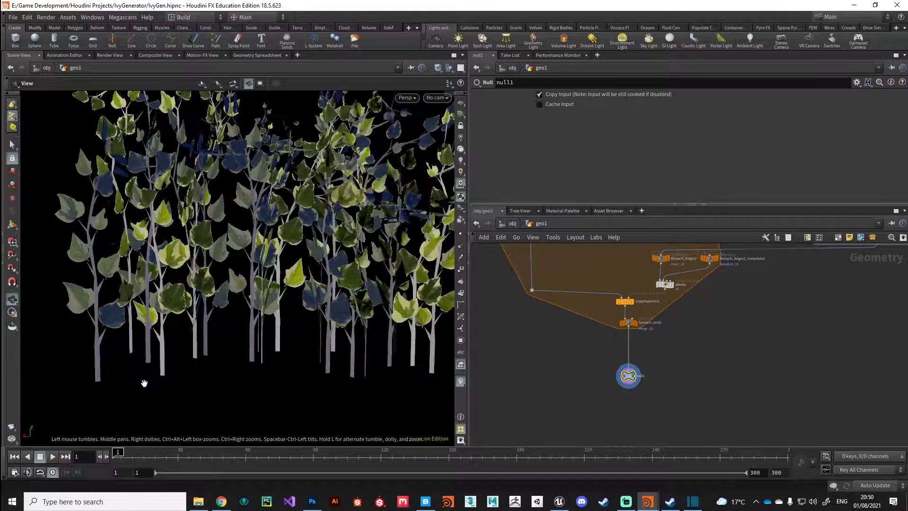
right_click_drag(164, 243, 270, 330)
left_click_drag(269, 330, 259, 346)
right_click_drag(259, 346, 234, 339)
mouse_move(235, 339)
left_mouse_down()
mouse_move(254, 344)
mouse_move(220, 334)
mouse_move(229, 341)
left_mouse_up()
middle_click_drag(256, 243, 260, 296)
scroll(260, 297, "down", 2)
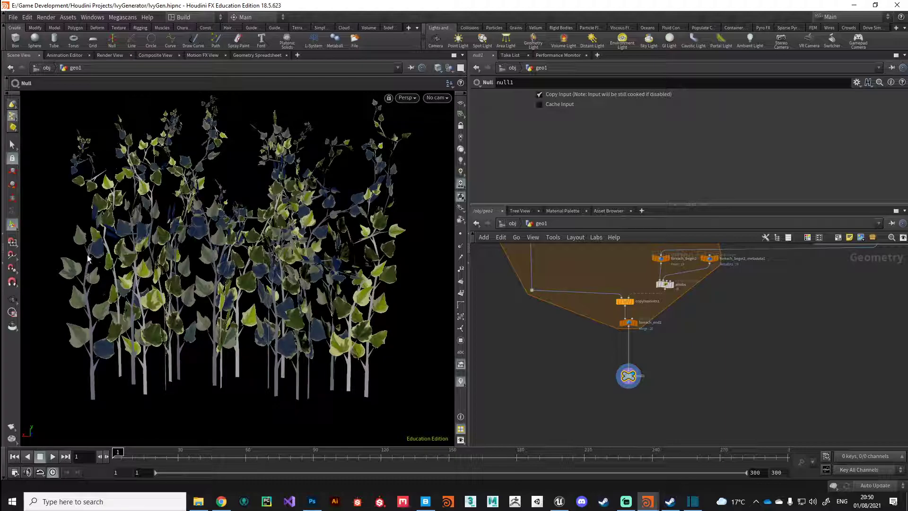
key("space")
left_click_drag(221, 289, 275, 292)
scroll(275, 293, "down", 2)
middle_click_drag(276, 292, 284, 271)
Select every node in the geometry network and collapse them into a single subnetwork.
middle_click_drag(547, 280, 543, 363)
scroll(543, 362, "down", 3)
middle_click_drag(583, 318, 580, 344)
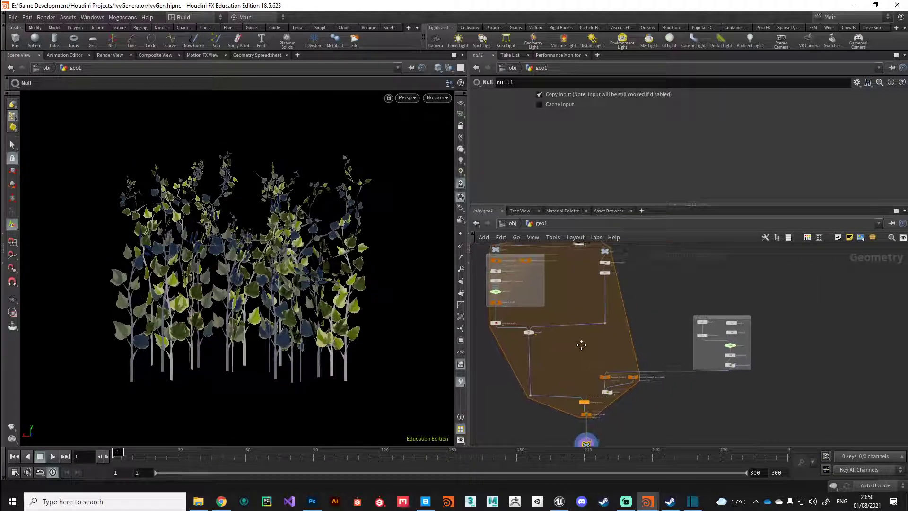
scroll(581, 345, "down", 2)
mouse_move(637, 326)
middle_mouse_down()
mouse_move(635, 350)
mouse_move(636, 325)
middle_mouse_up()
scroll(639, 327, "down", 1)
middle_click_drag(497, 425, 520, 413)
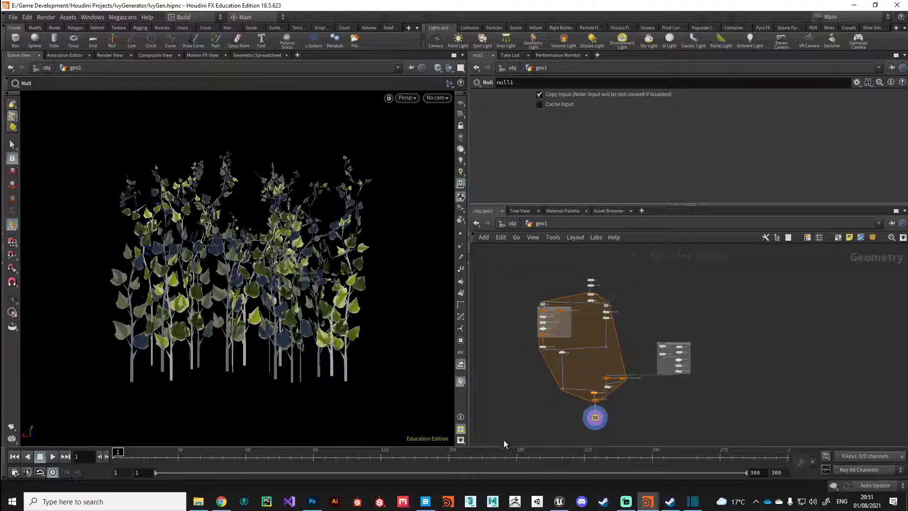
left_click_drag(496, 438, 752, 290)
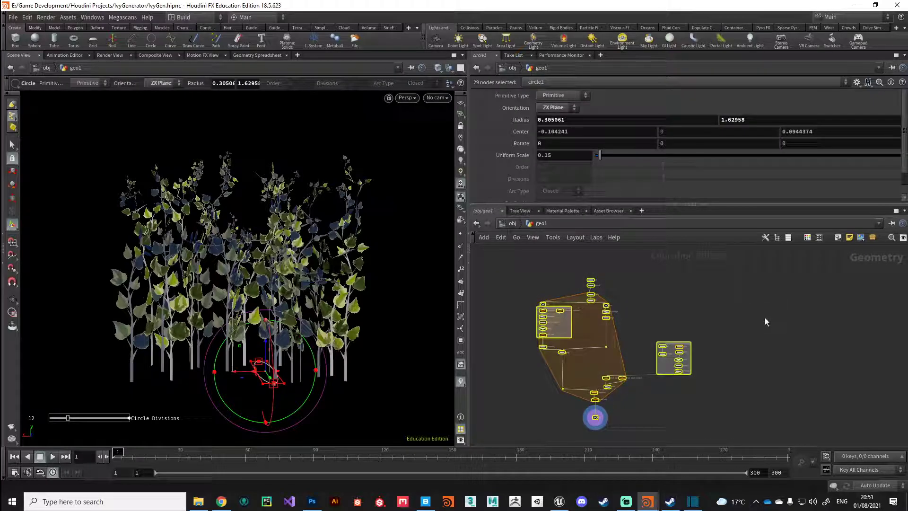
left_click(872, 236)
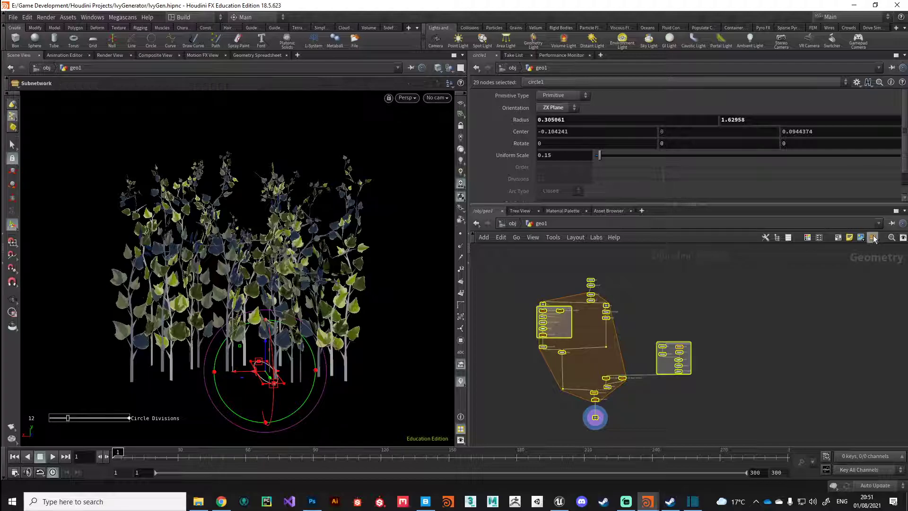
key("h")
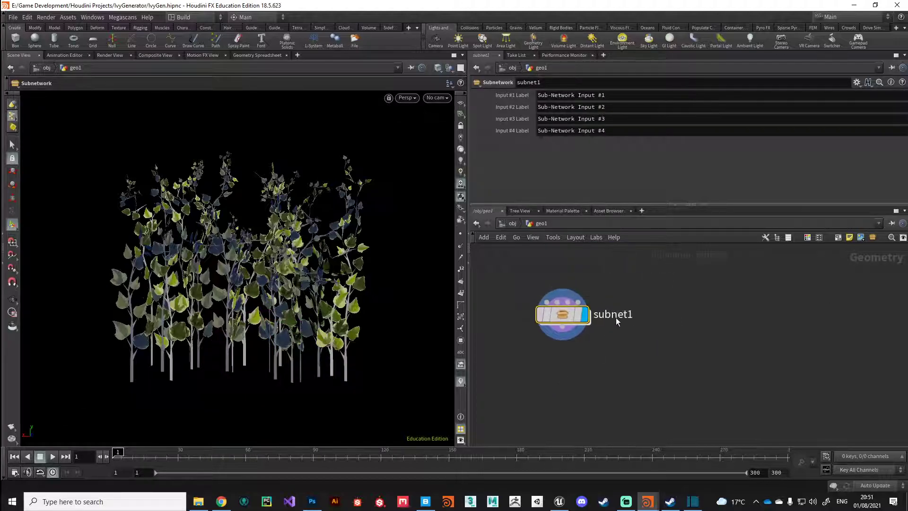
Rename the subnetwork node IvyGenerator.
double_click(614, 315)
type("Iv")
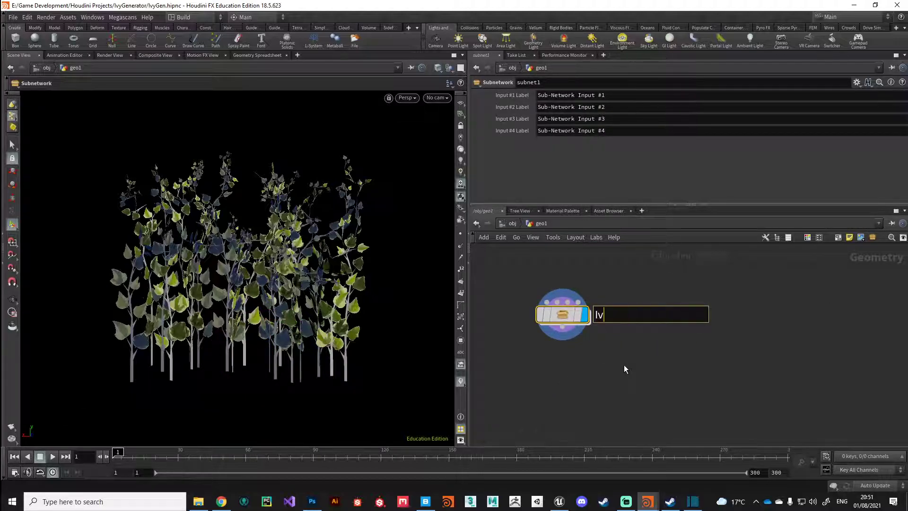
type("yGenerator")
key("Return")
left_click(616, 370)
left_click_drag(558, 316, 564, 307)
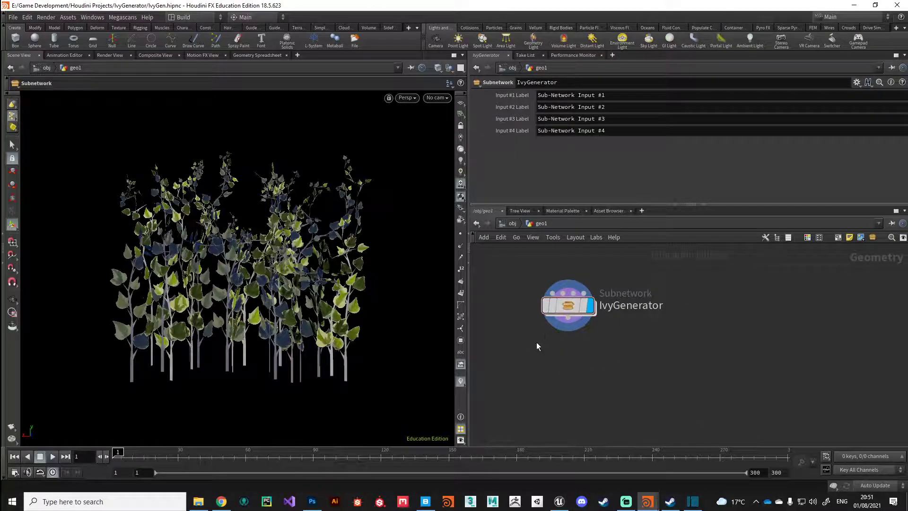
Start creating a new digital asset from the IvyGenerator subnetwork.
right_click(569, 305)
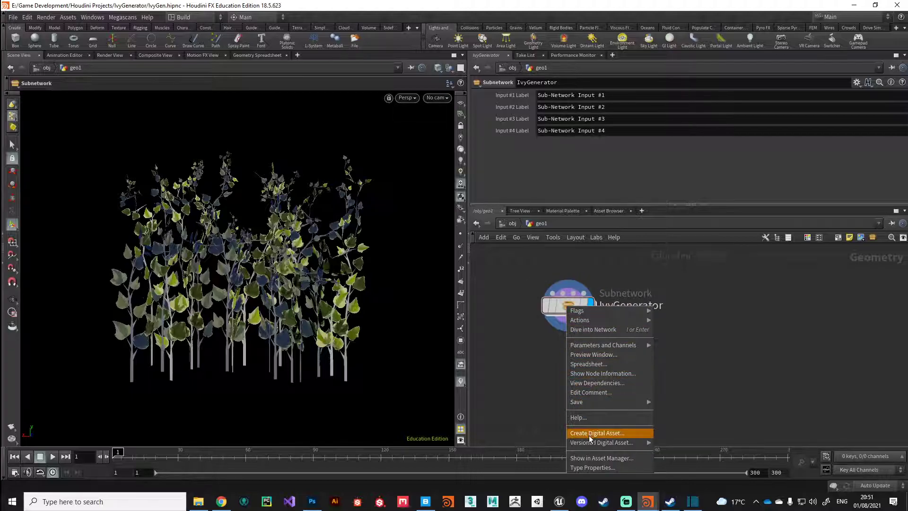
left_click(602, 434)
left_click_drag(573, 398, 370, 200)
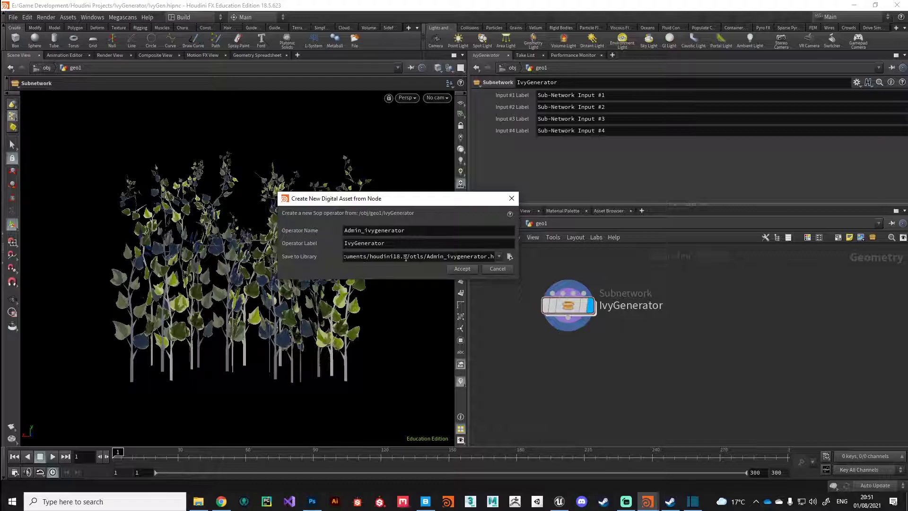
left_click_drag(370, 257, 406, 257)
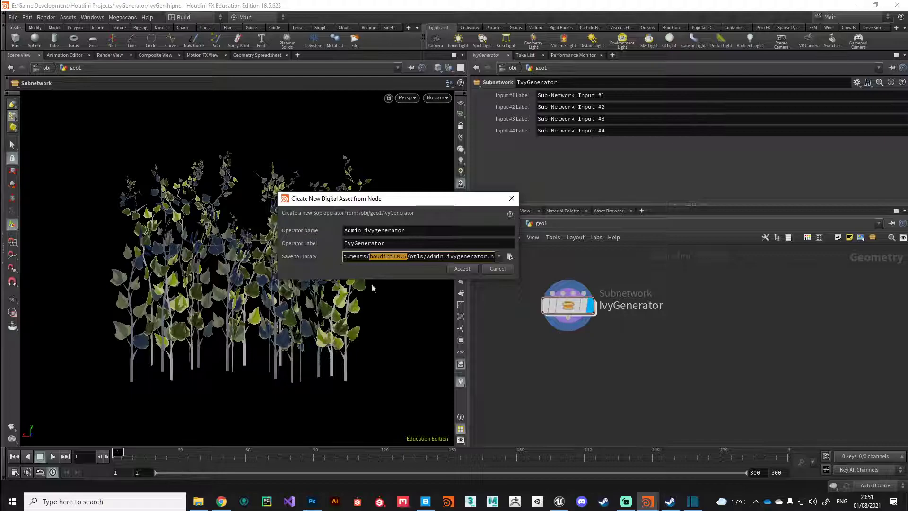
Browse the asset's save location to $HIP and create a new folder there named hda.
left_click(510, 256)
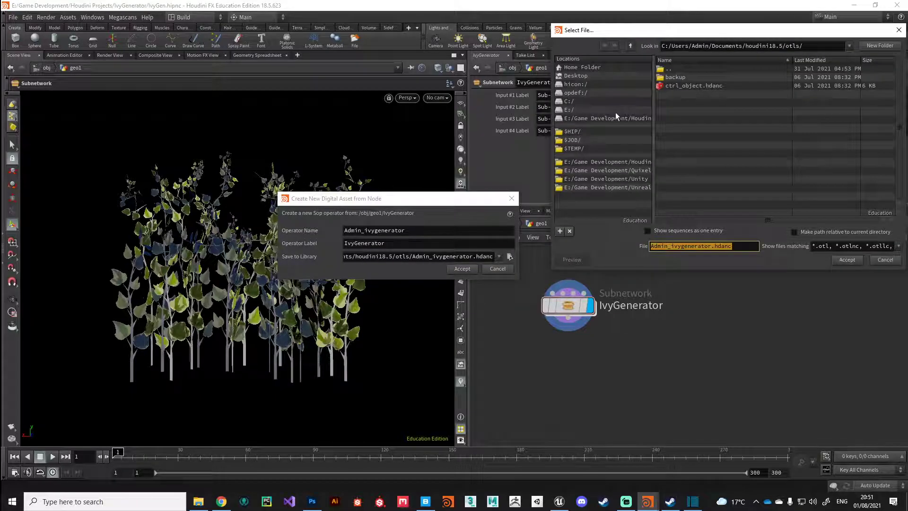
left_click(572, 131)
left_click_drag(663, 35, 567, 51)
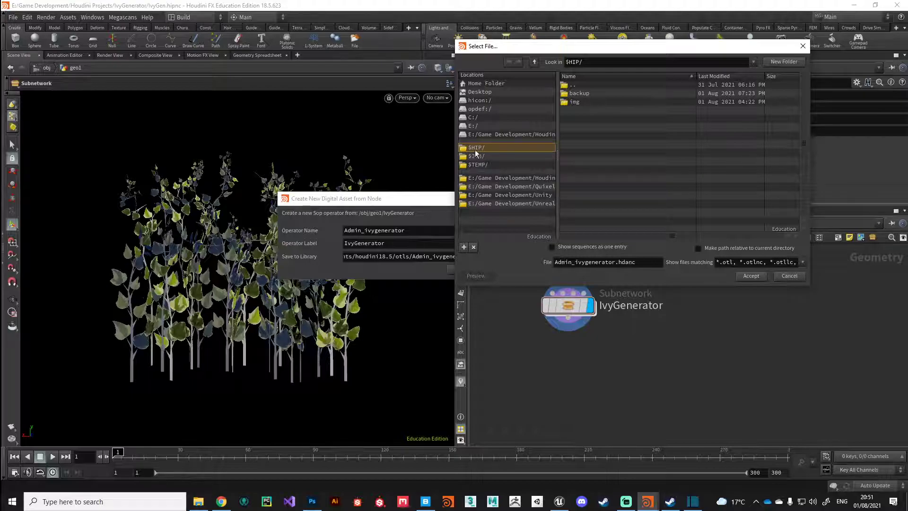
left_click(783, 62)
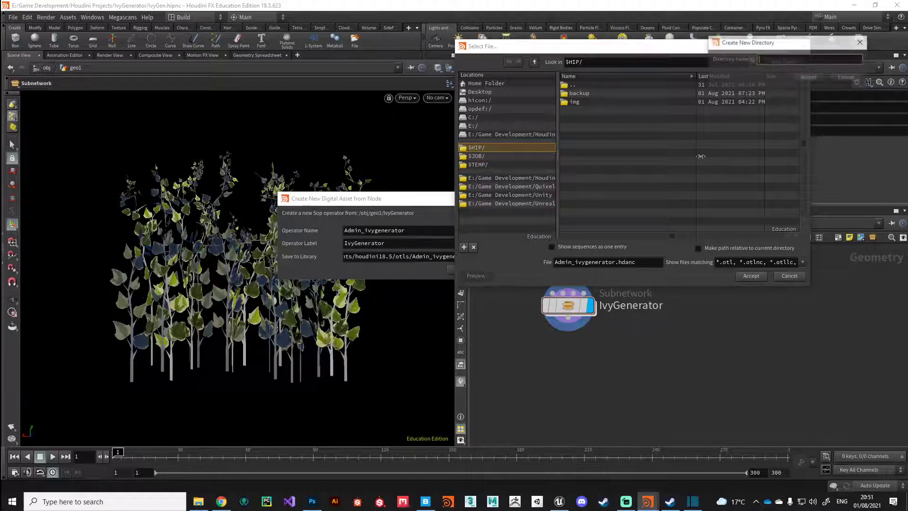
type("hda")
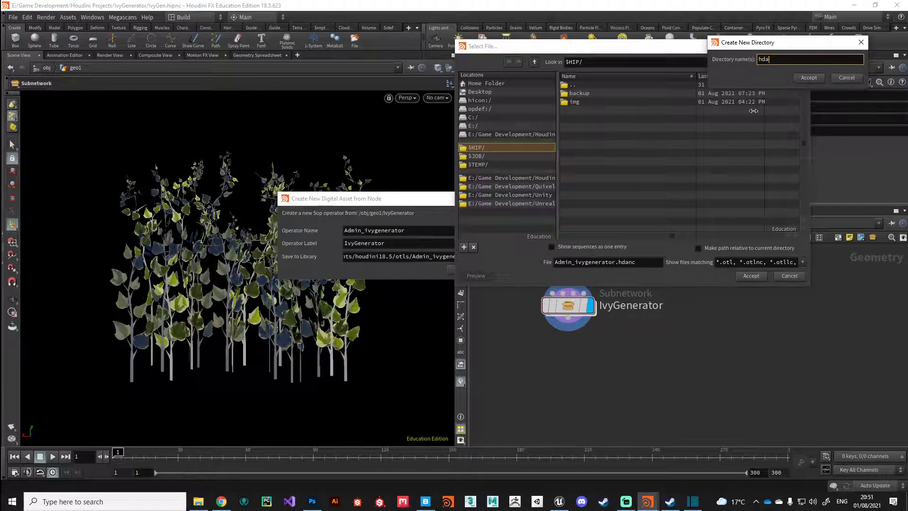
left_click(800, 77)
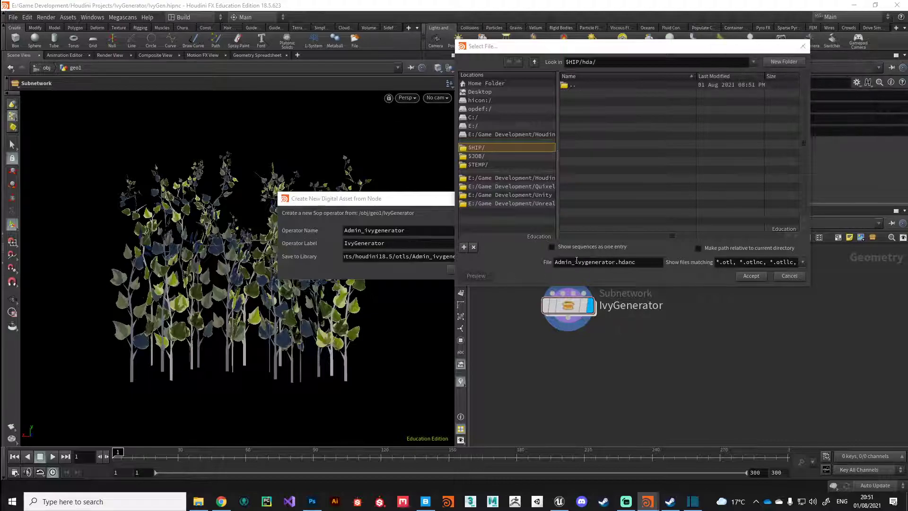
Name the library file ivygenerator.hdanc inside $HIP/hda and accept it as the save path.
left_click_drag(575, 265, 545, 267)
key("BackSpace")
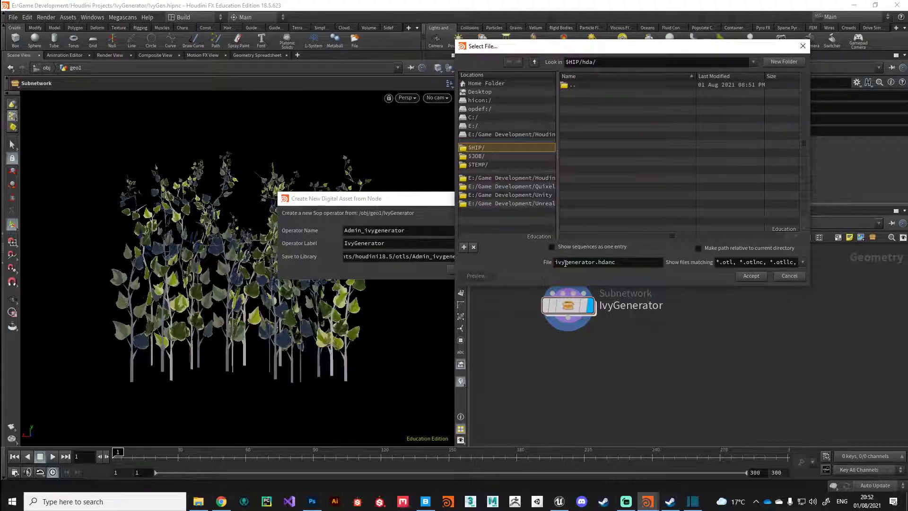
left_click(751, 276)
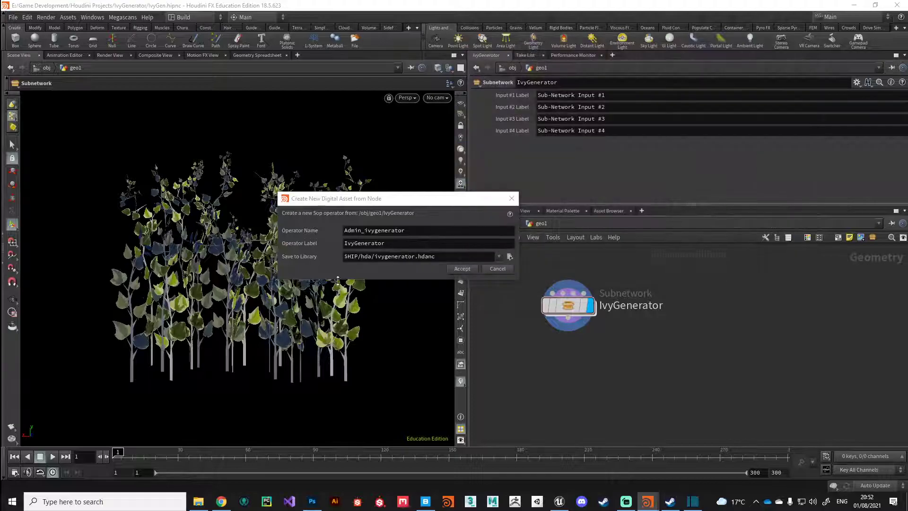
Set the operator name to ivygenerator and the label to Ivy Generator, and create the digital asset.
left_click_drag(363, 234, 330, 306)
key("BackSpace")
left_click(354, 244)
key("Delete")
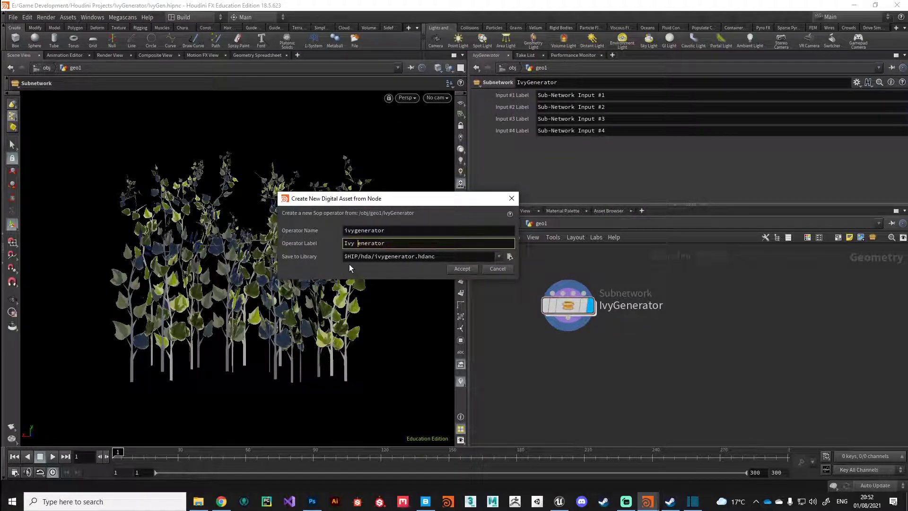
type("G")
left_click(337, 271)
left_click(461, 270)
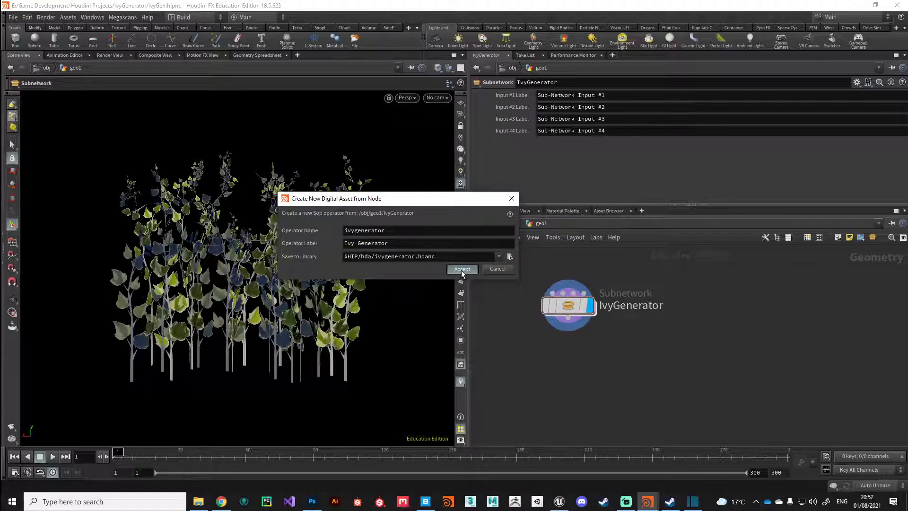
left_click(461, 269)
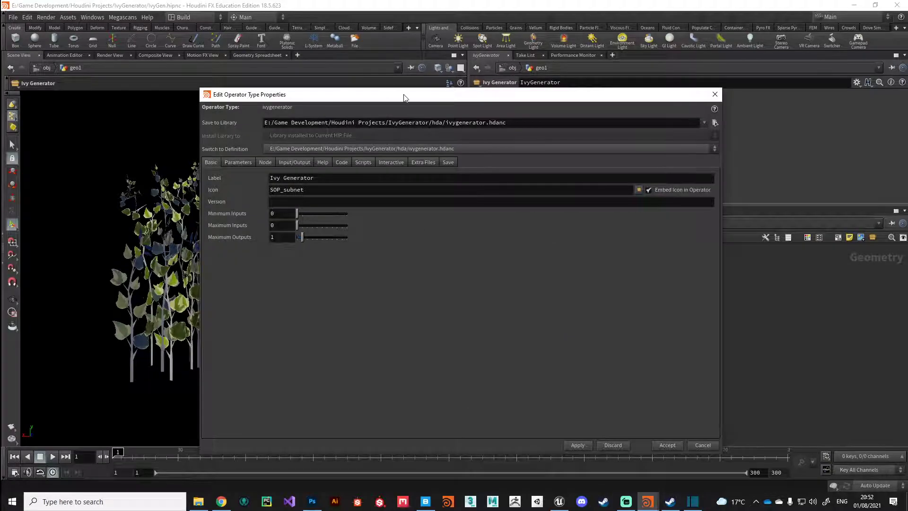
Open the asset's parameter definitions in the operator type properties, with the window resized and moved clear of the IvyGenerator node.
left_click_drag(405, 97, 252, 50)
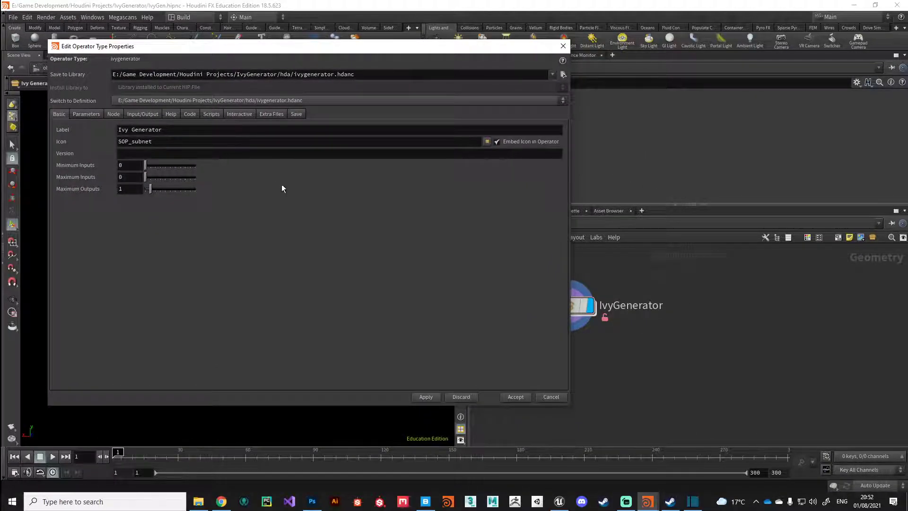
left_click_drag(569, 243, 443, 263)
middle_click_drag(545, 361, 623, 347)
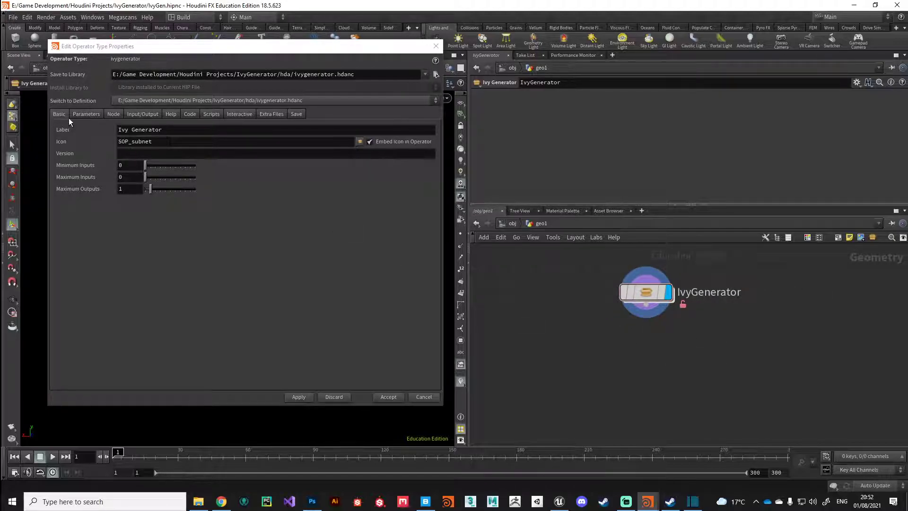
left_click(87, 114)
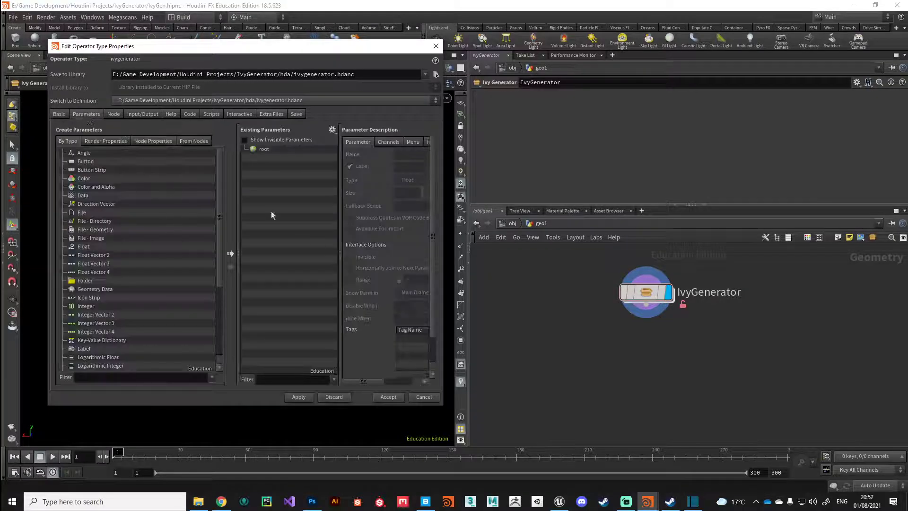
left_click_drag(442, 244, 542, 248)
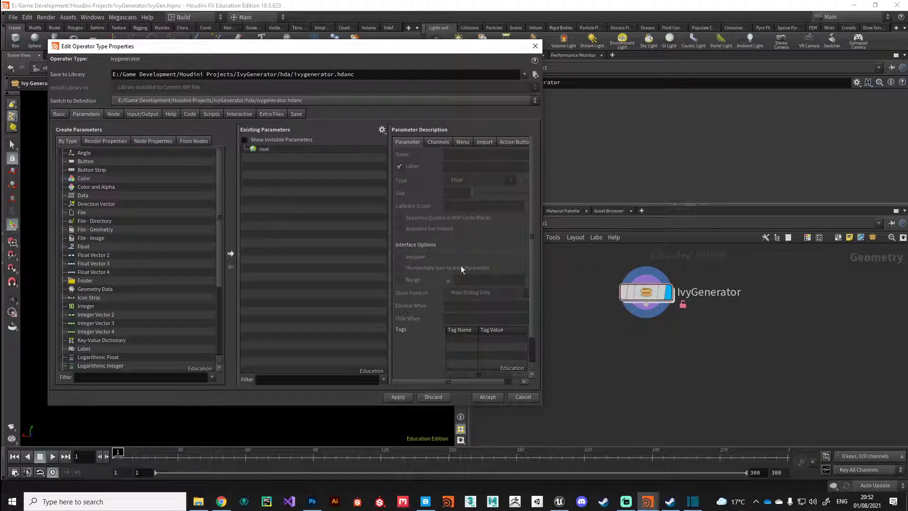
left_click_drag(272, 50, 231, 48)
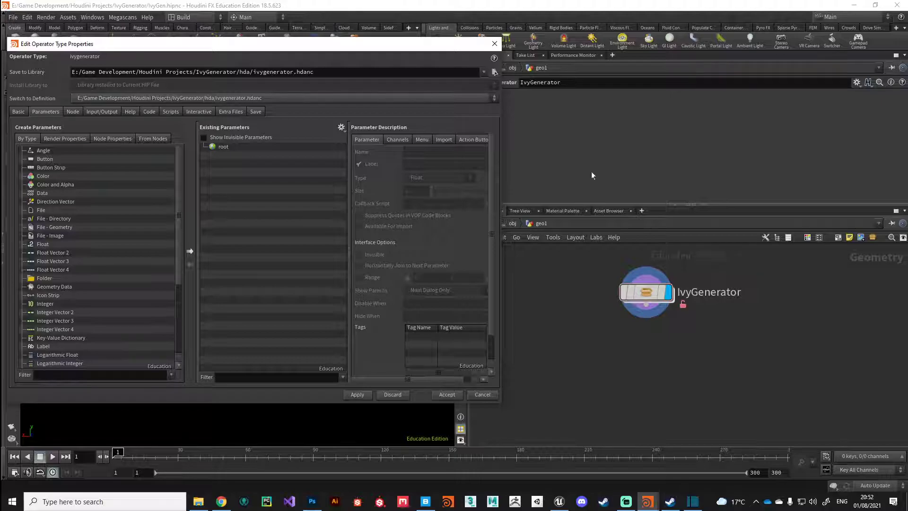
left_click_drag(284, 45, 302, 61)
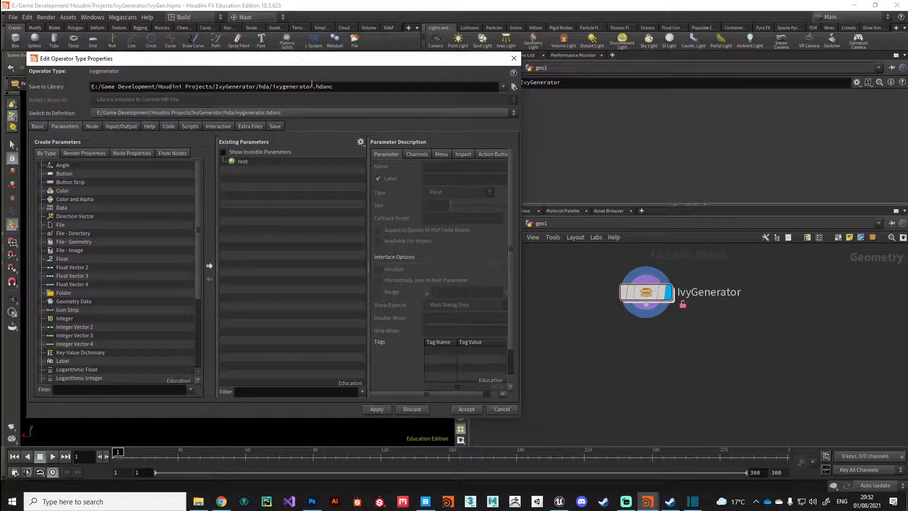
Go inside the IvyGenerator node, look over the Clustering wrangle and the rest of the network, and select the attribs wrangle.
double_click(646, 295)
middle_click_drag(778, 414, 686, 358)
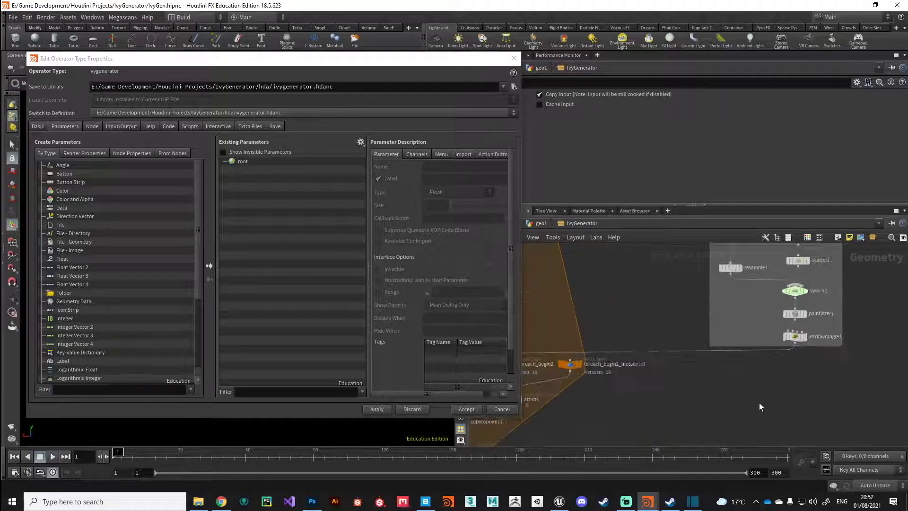
middle_click_drag(661, 310, 743, 378)
scroll(743, 378, "down", 3)
middle_click_drag(689, 356, 798, 403)
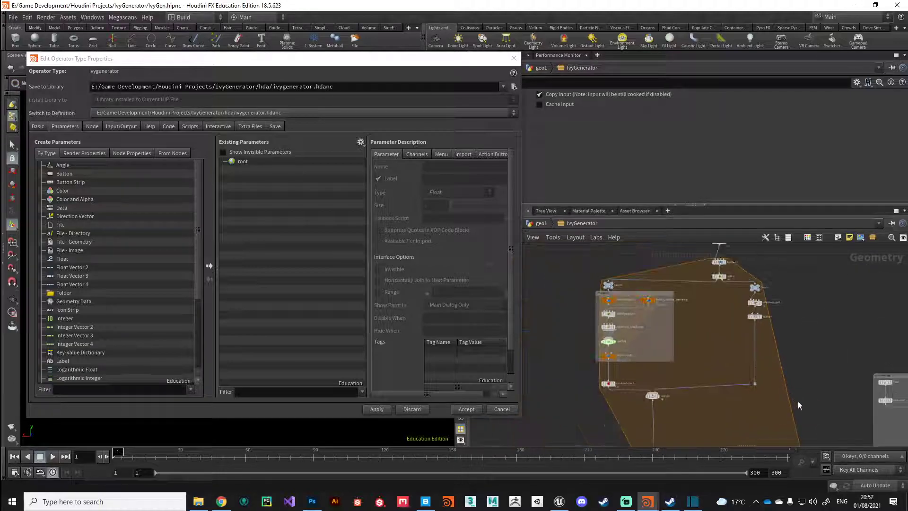
middle_click_drag(843, 433, 677, 377)
scroll(678, 376, "up", 3)
left_click(809, 389)
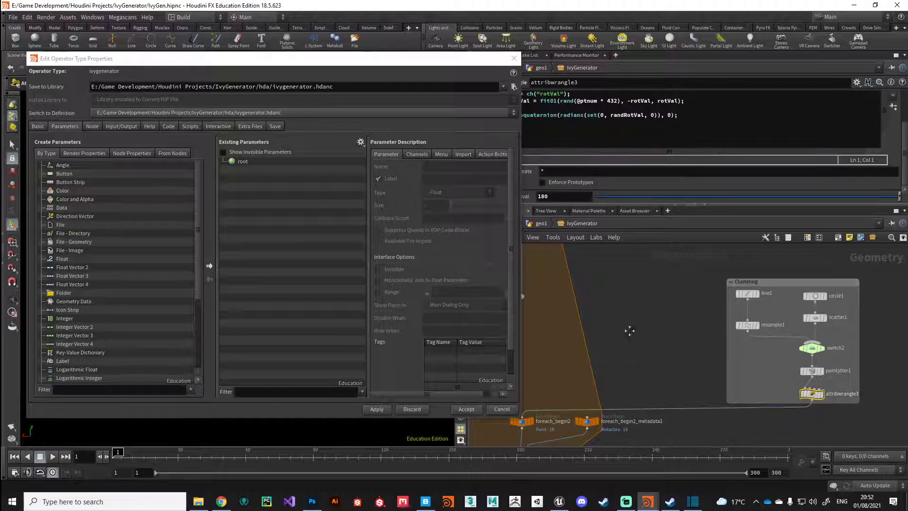
scroll(628, 328, "up", 1)
scroll(730, 355, "down", 4)
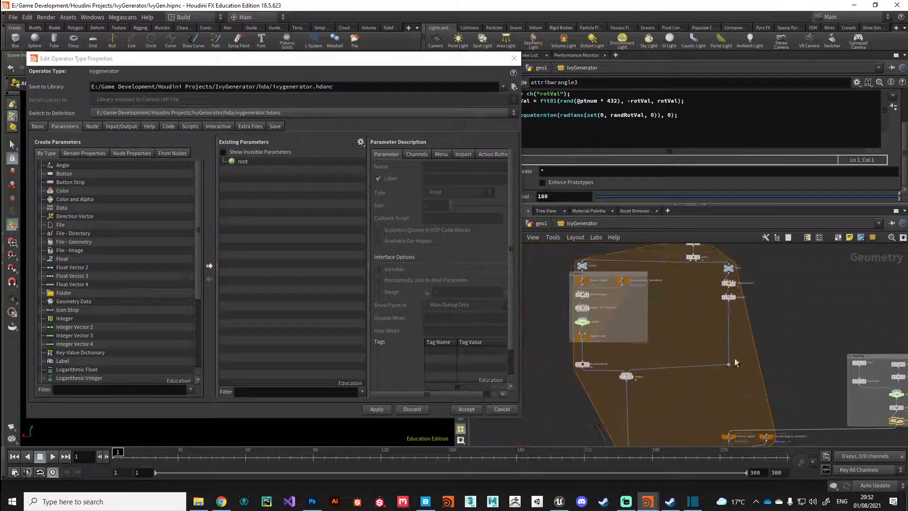
middle_click_drag(750, 364, 677, 340)
scroll(750, 366, "up", 2)
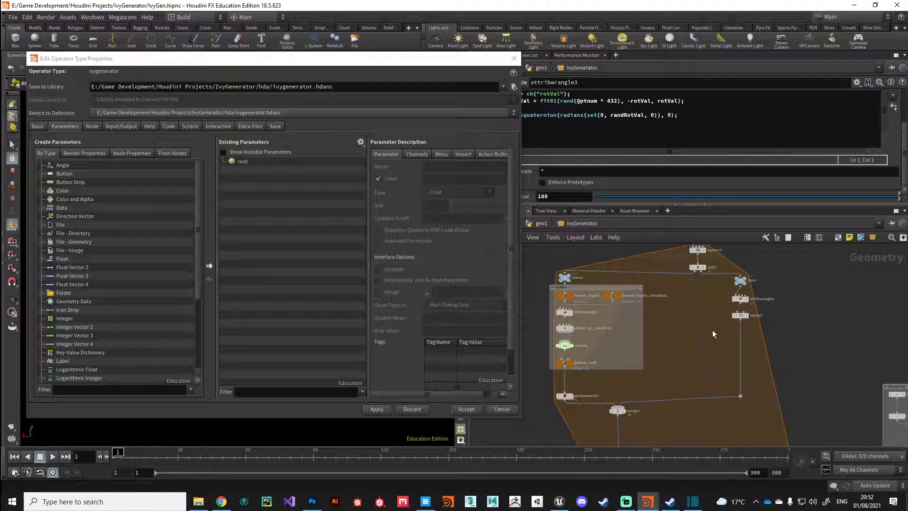
middle_click_drag(713, 340, 656, 289)
scroll(655, 289, "down", 1)
scroll(738, 371, "up", 4)
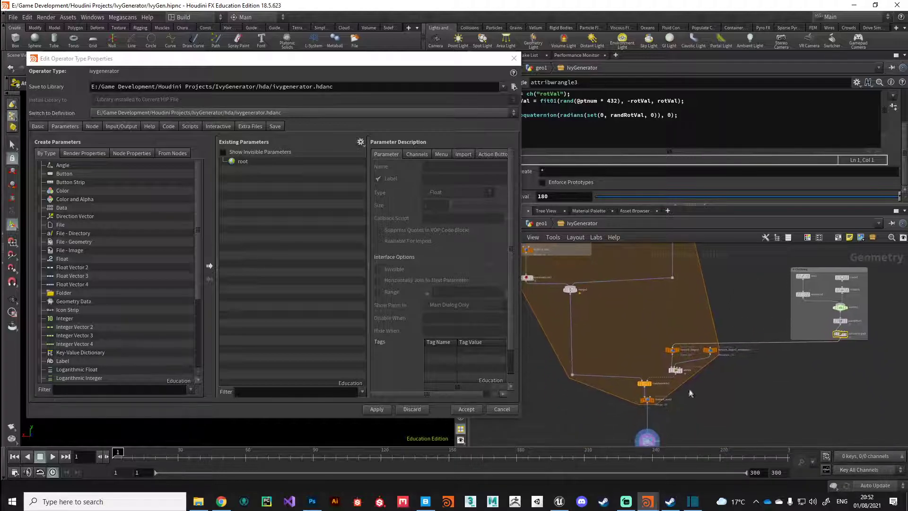
left_click(676, 365)
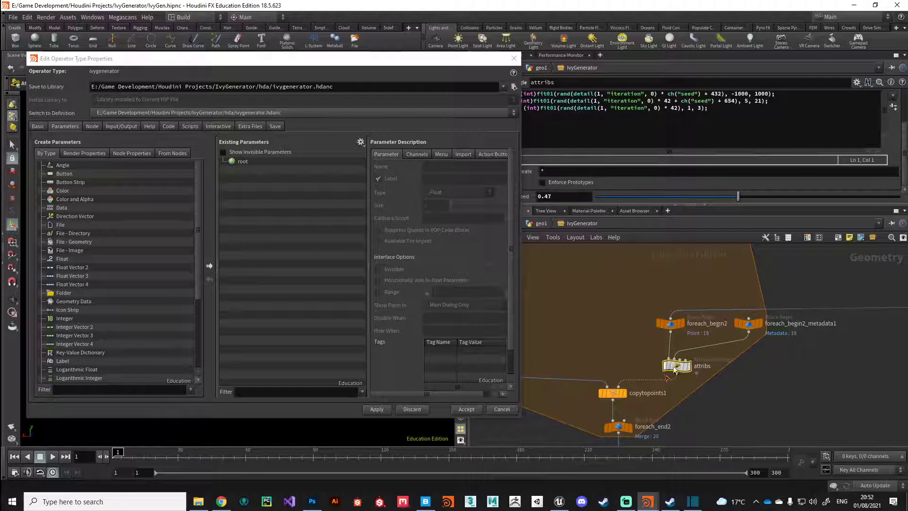
Examine the attribs wrangle's VEX code, in particular where ch("seed") drives the random values.
left_click_drag(389, 64, 330, 150)
scroll(692, 169, "up", 2)
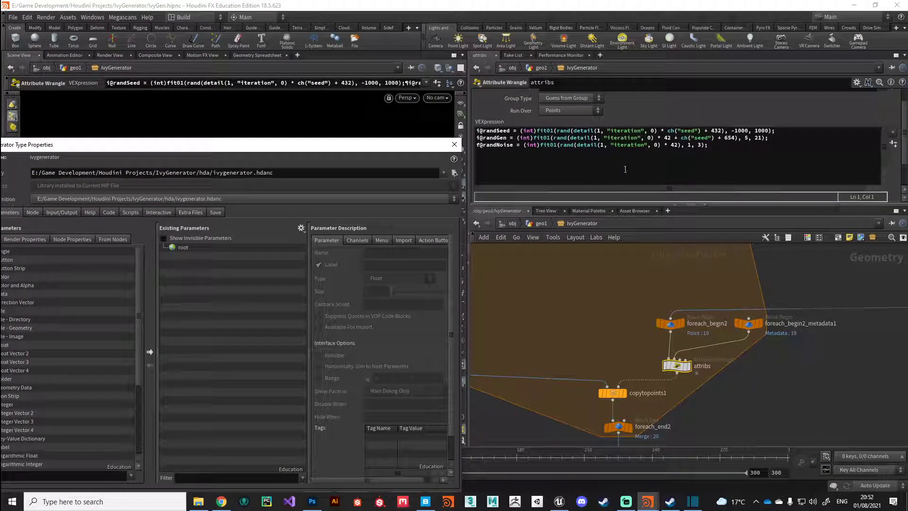
scroll(761, 309, "down", 2)
scroll(717, 343, "up", 2)
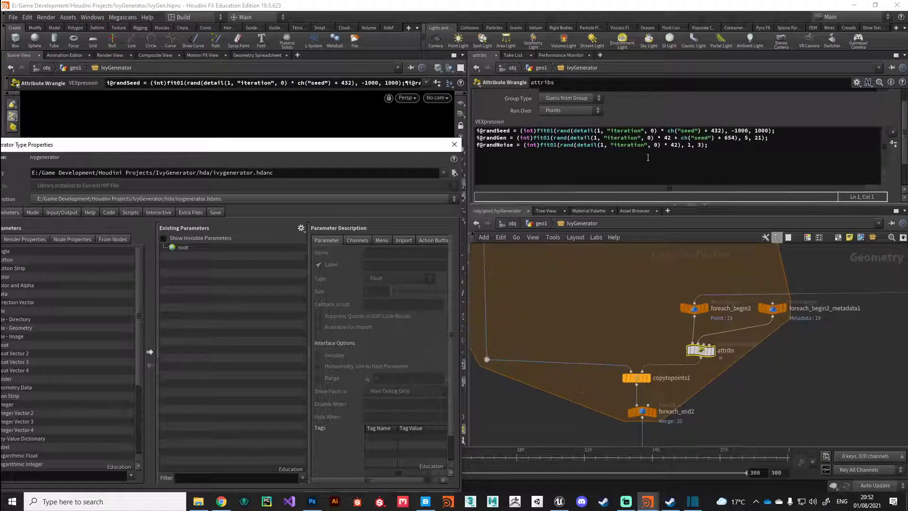
scroll(905, 153, "down", 1)
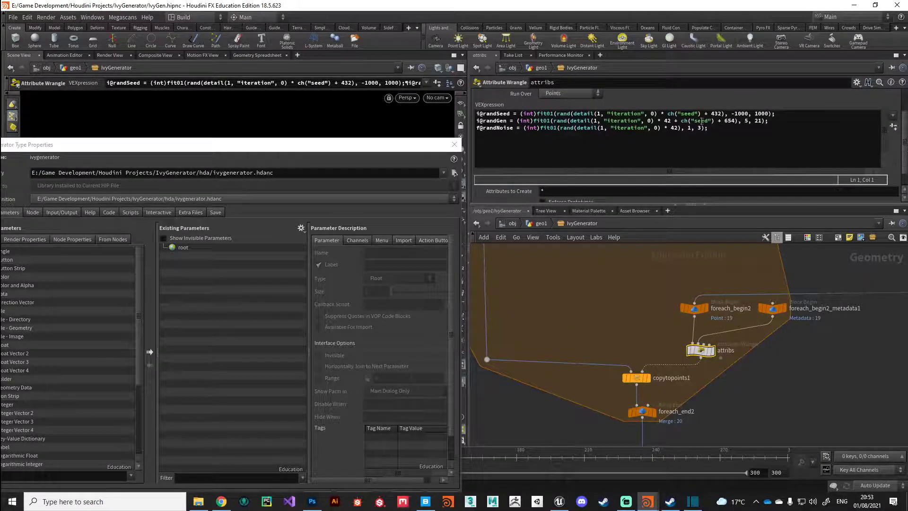
left_click_drag(667, 113, 701, 114)
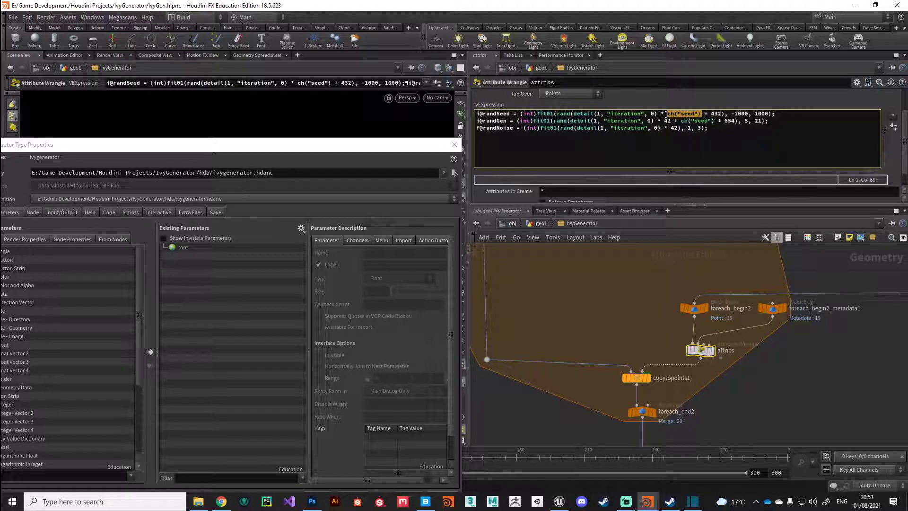
scroll(904, 137, "down", 1)
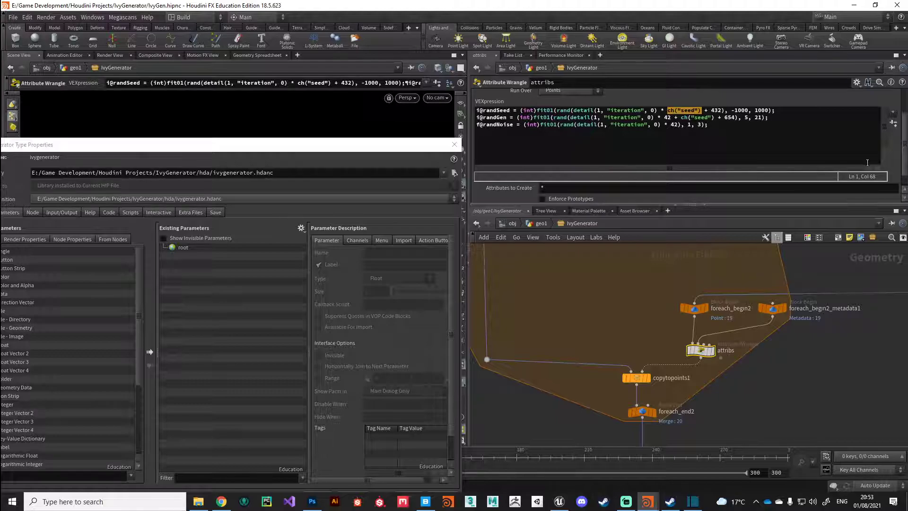
scroll(903, 160, "down", 1)
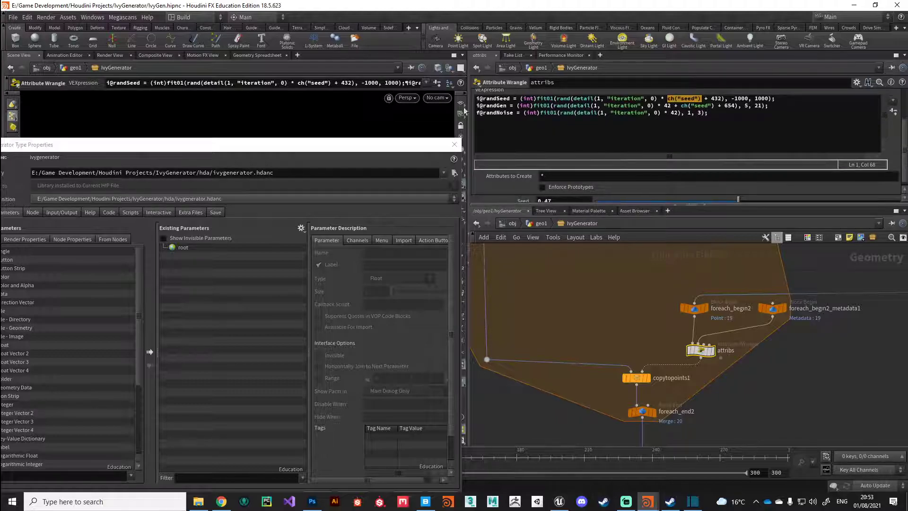
Uncover the viewport and try the attribs wrangle's Seed at 0.842 to see how the ivy varies.
left_click_drag(347, 145, 356, 285)
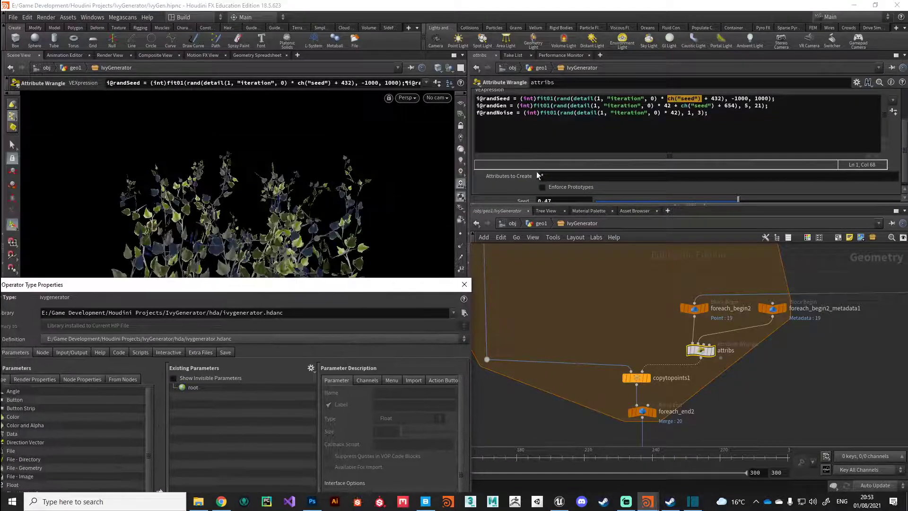
scroll(537, 175, "down", 1)
left_click_drag(263, 290, 301, 420)
left_click_drag(737, 198, 851, 191)
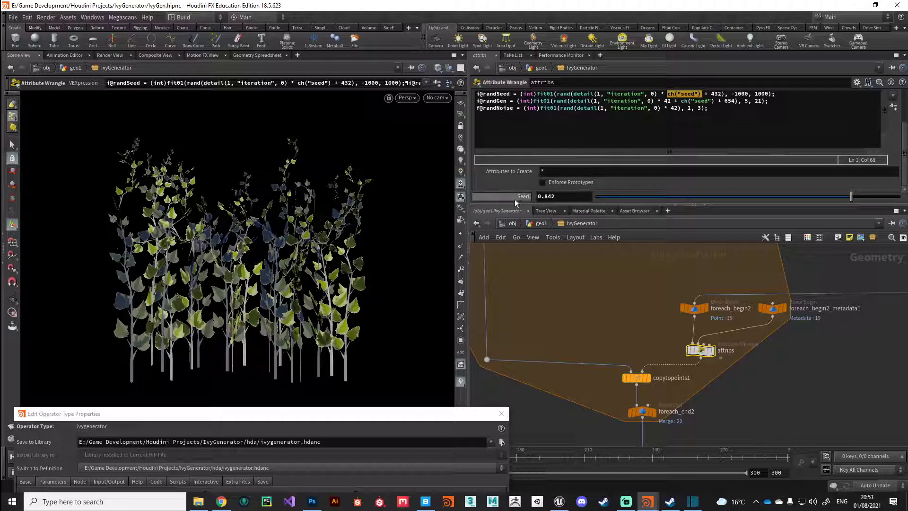
In the attribs wrangle's randNoise line, replace the multiplier 42 with ch("seed") + 647.
scroll(776, 172, "up", 1)
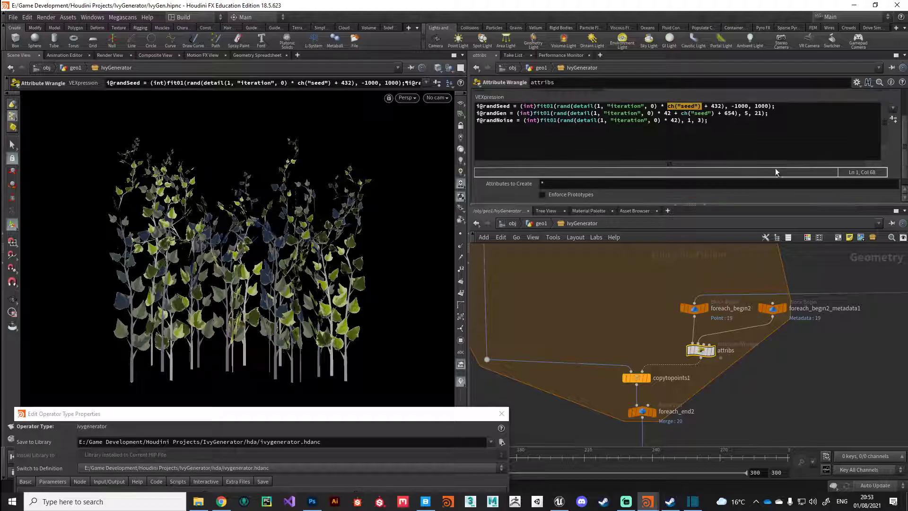
left_click_drag(559, 121, 665, 122)
left_click(671, 123)
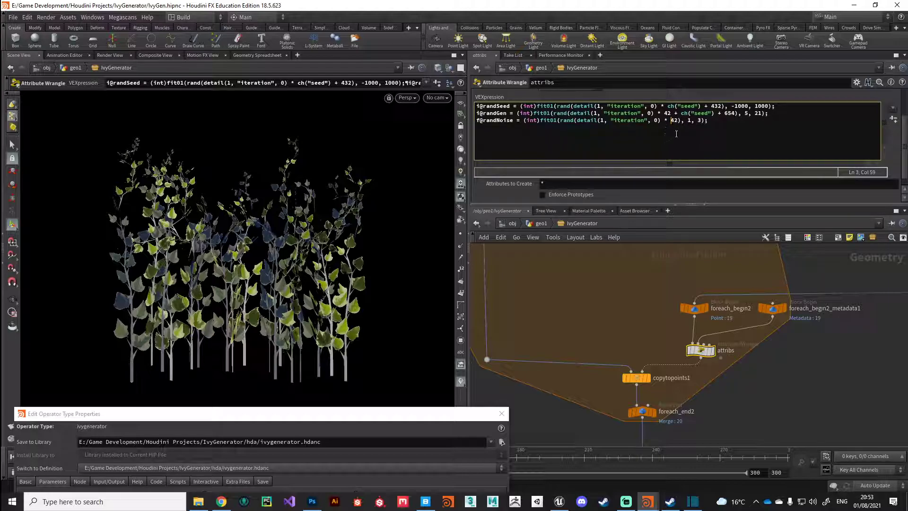
key("End")
double_click(675, 121)
key("BackSpace")
type("ch()")
type("\"seed\")")
type(") ")
type("+")
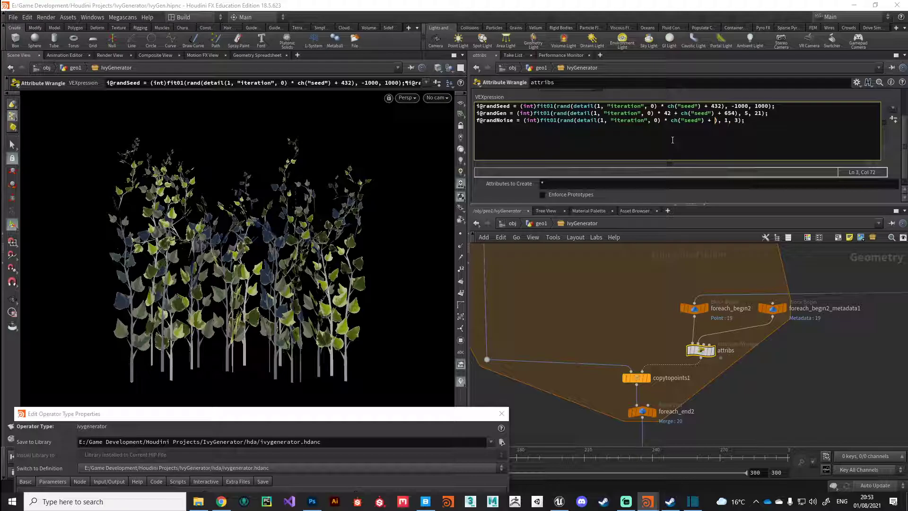
type("647")
left_click(799, 367)
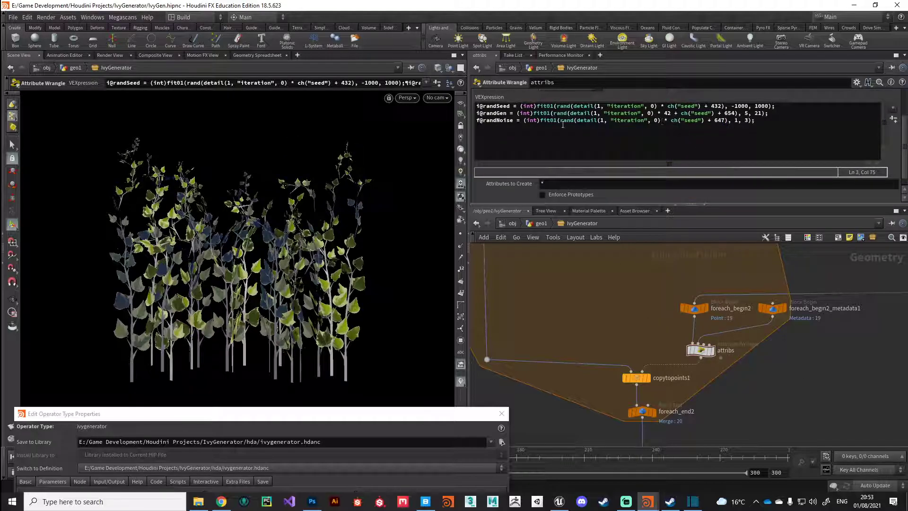
Set the attribs wrangle's Seed to 0.738 and add Seed to the asset's existing parameters under root.
scroll(563, 125, "down", 1)
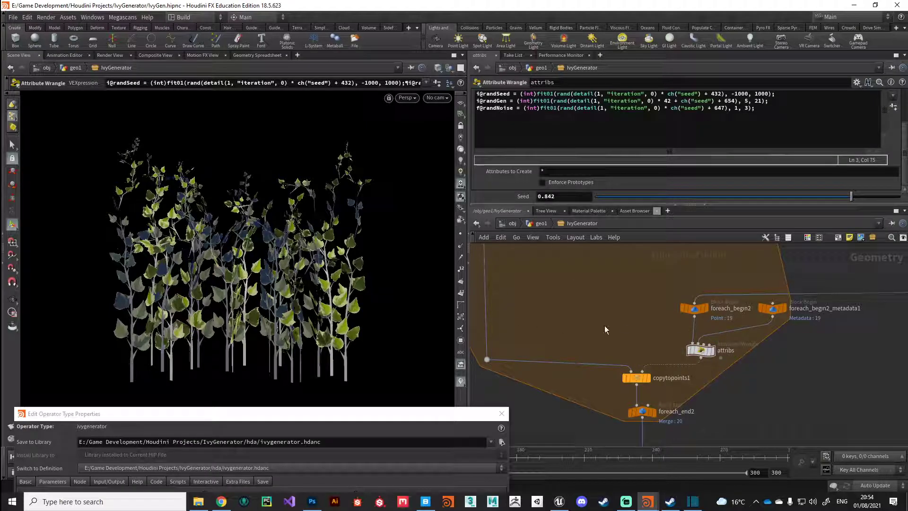
mouse_move(818, 198)
left_mouse_down()
mouse_move(614, 194)
mouse_move(816, 197)
left_mouse_up()
left_click_drag(265, 416, 260, 100)
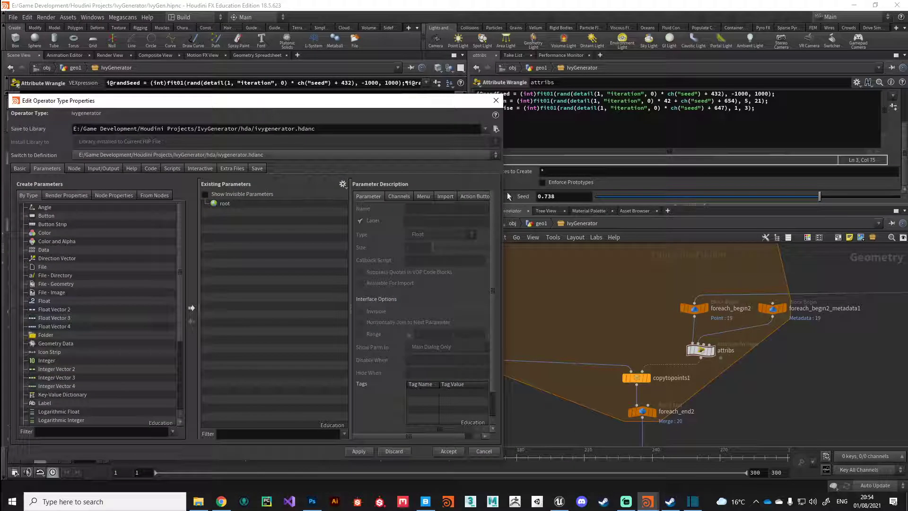
left_click_drag(219, 106, 212, 87)
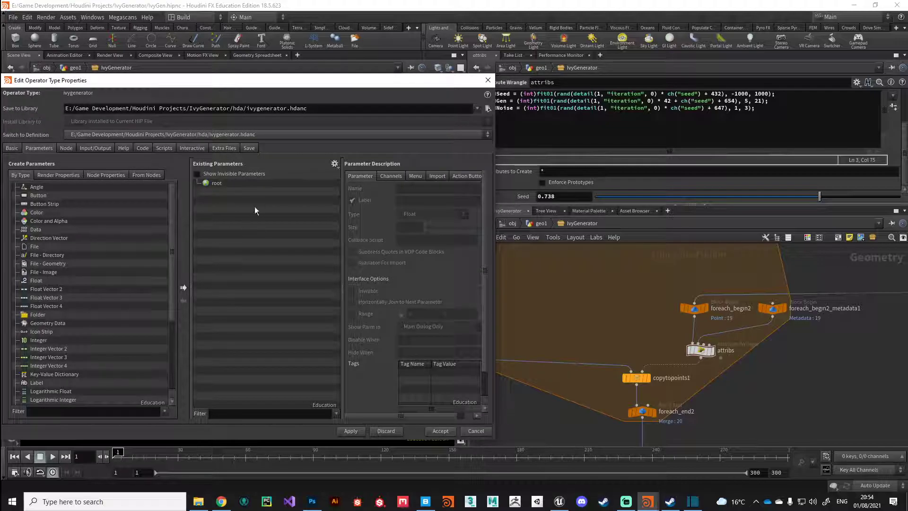
left_click_drag(524, 197, 218, 188)
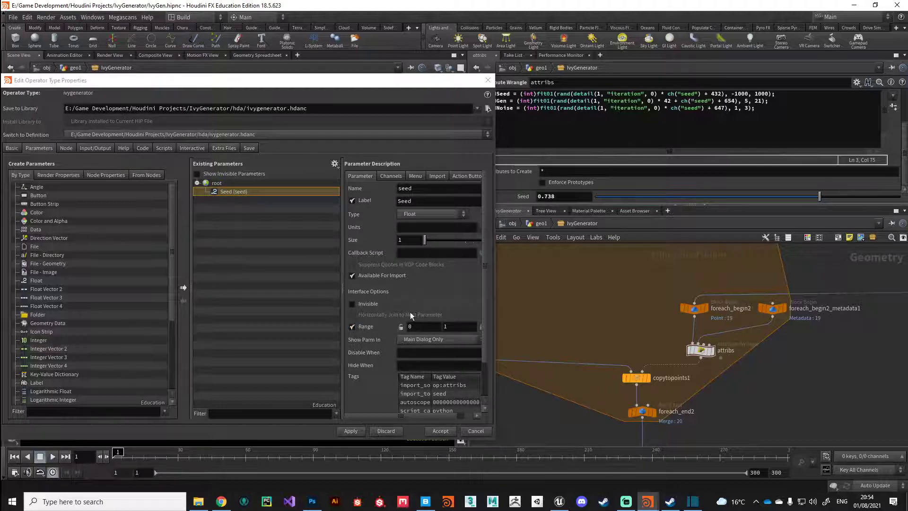
Lock the seed parameter's lower range limit and change its label to Random Seed.
left_click(399, 328)
left_click_drag(495, 317, 542, 317)
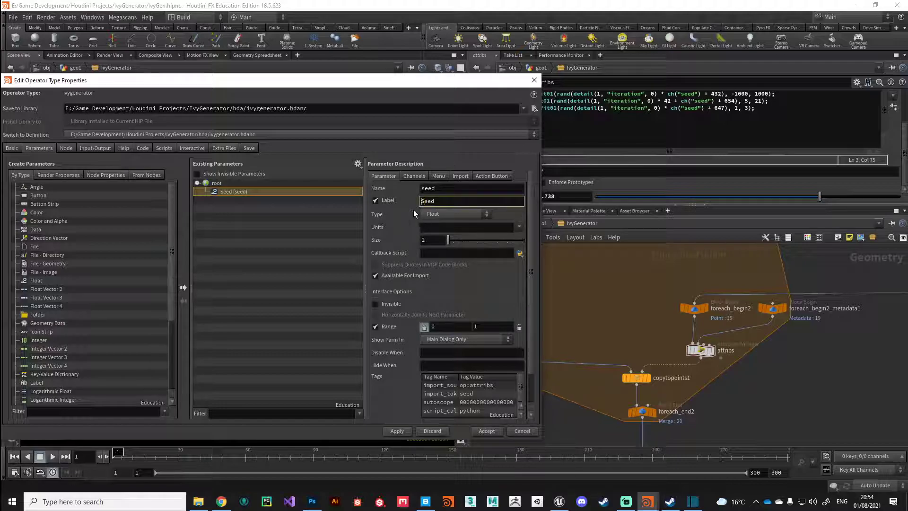
type("dom")
Set the Random Seed range from -500 to 500 with the upper limit also locked, and apply the changes to the asset.
left_click(440, 328)
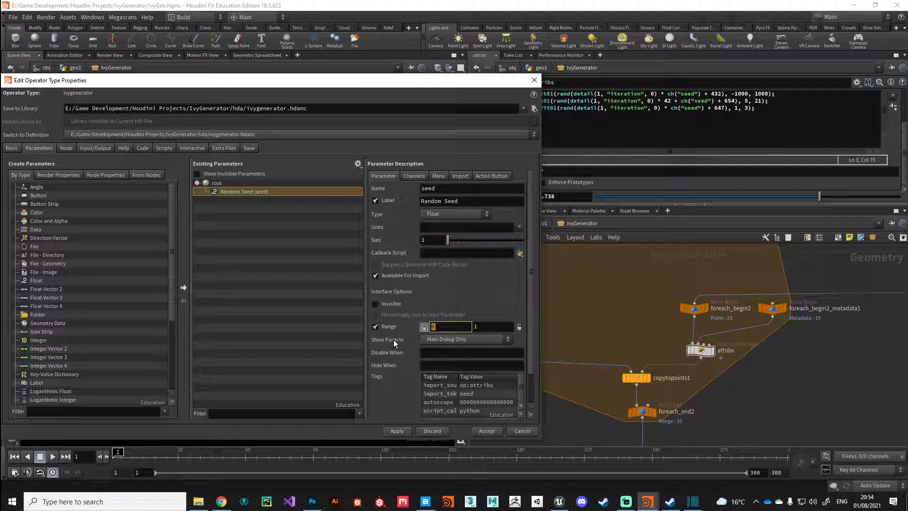
type("-500")
left_click(485, 327)
key("BackSpace")
type("500")
key("Return")
left_click(396, 431)
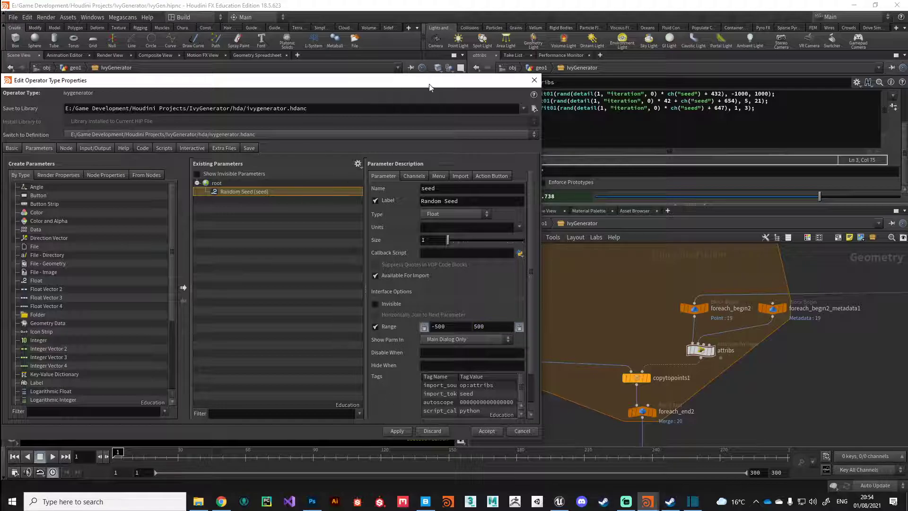
Return to the geo1 level and try the IvyGenerator node's Random Seed at about -126.
left_click_drag(431, 88, 341, 414)
key("u")
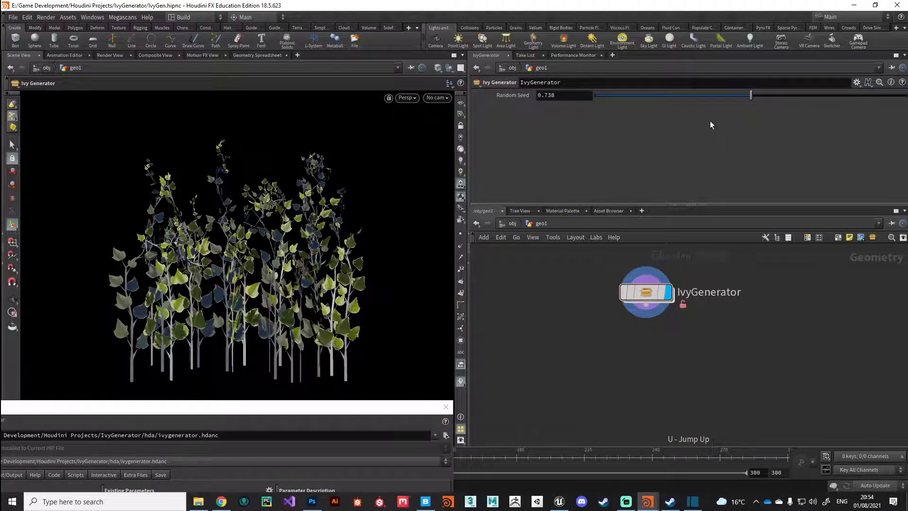
left_click_drag(750, 100, 711, 93)
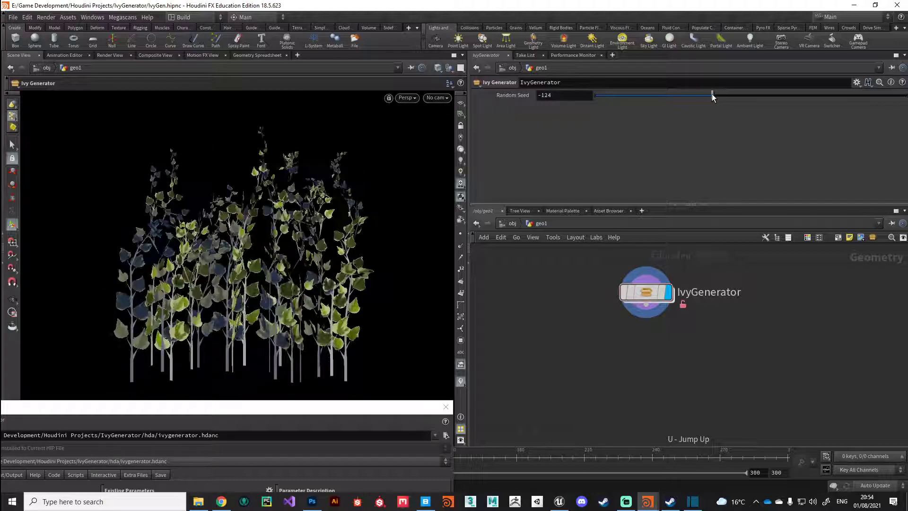
left_click_drag(178, 410, 275, 142)
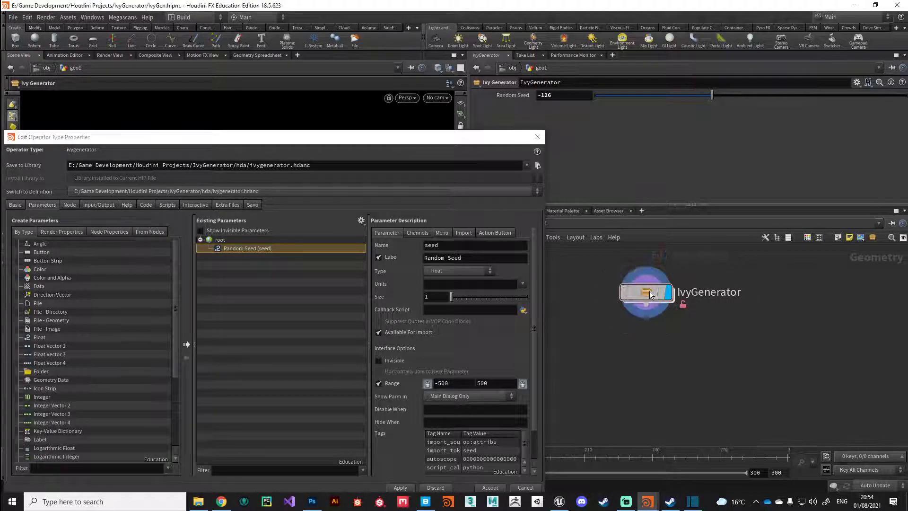
Open the IvyGenerator network and select the pointjitter1 node in the Clustering group.
double_click(647, 293)
left_click_drag(392, 138, 364, 218)
scroll(715, 407, "down", 3)
scroll(804, 331, "up", 5)
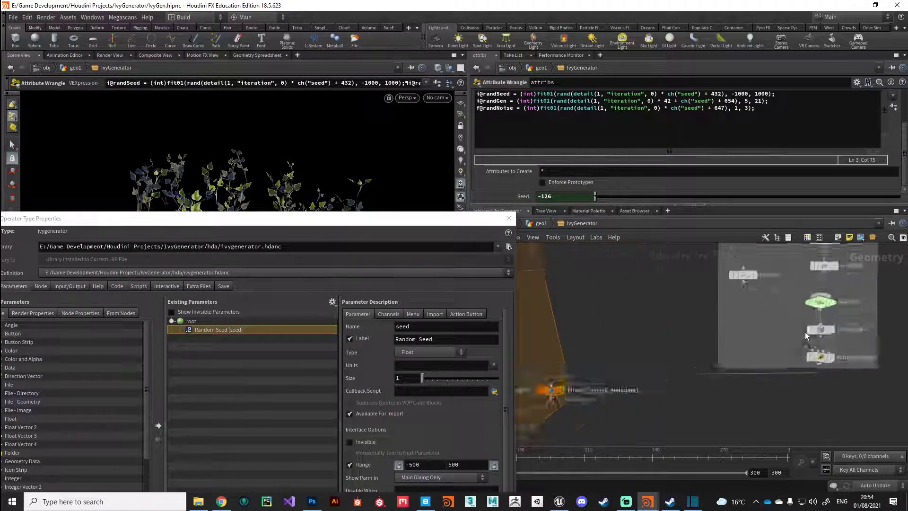
left_click(821, 331)
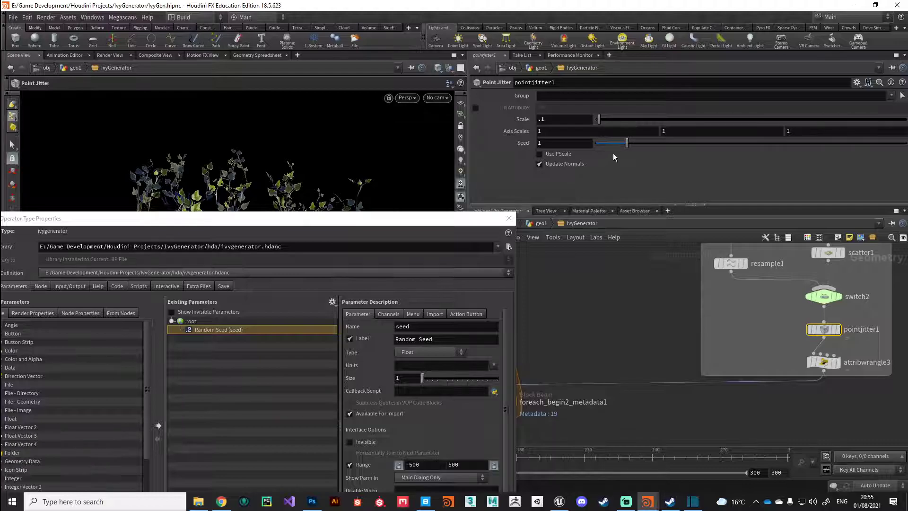
left_click_drag(312, 218, 308, 419)
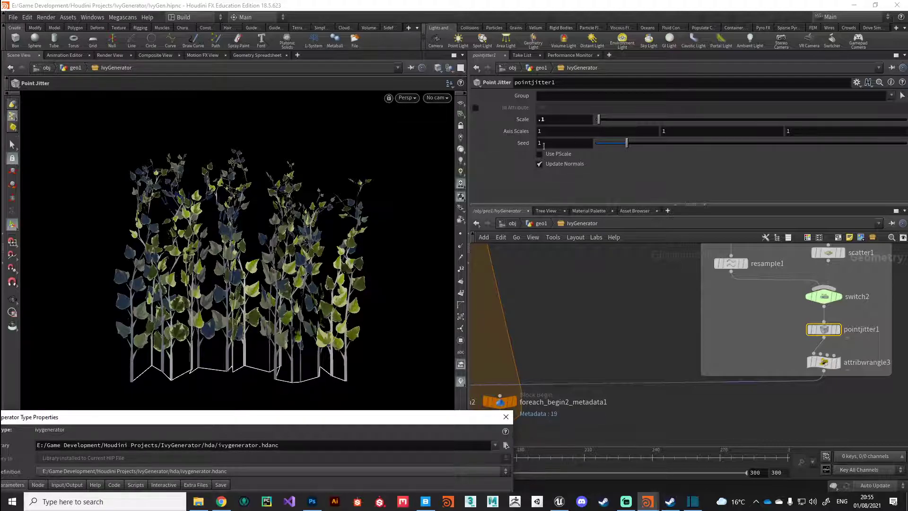
Start a channel reference in pointjitter1's Seed with ch("../../see as the path to the asset's seed.
left_click(550, 144)
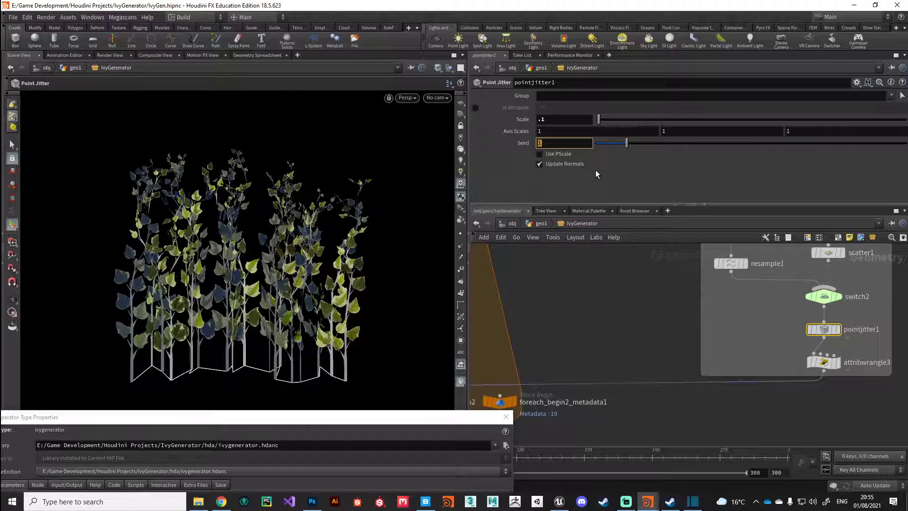
type("ch(\"")
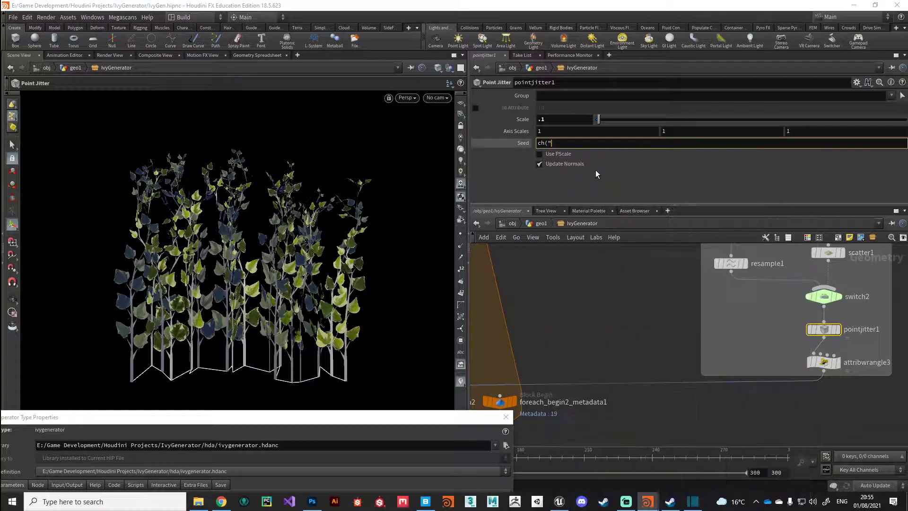
type("../.")
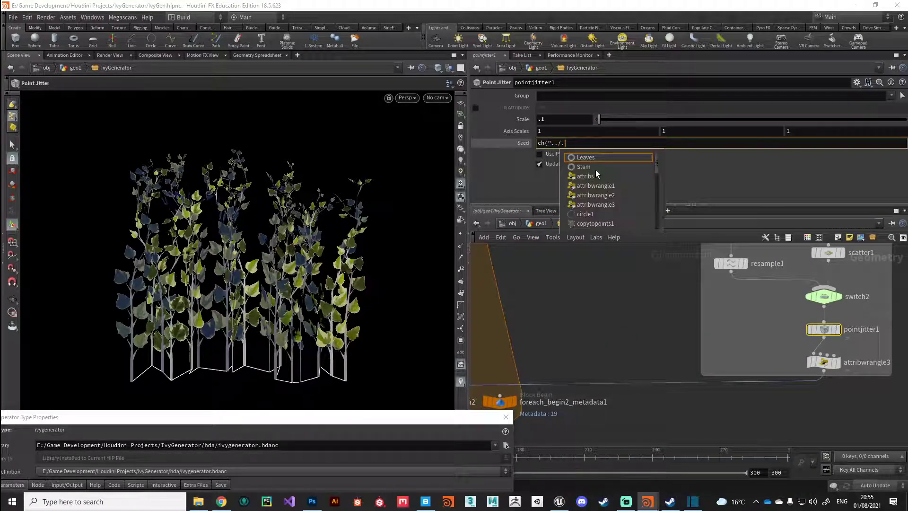
type("./")
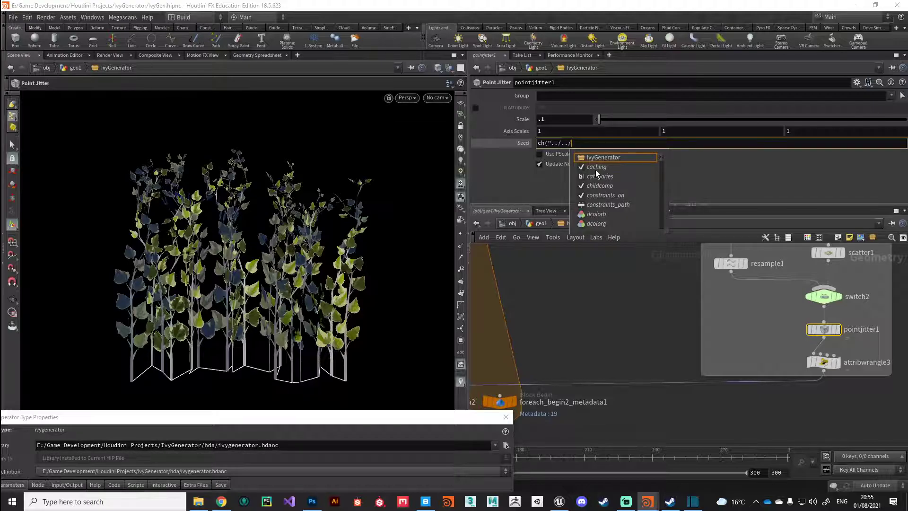
left_click_drag(346, 421, 388, 101)
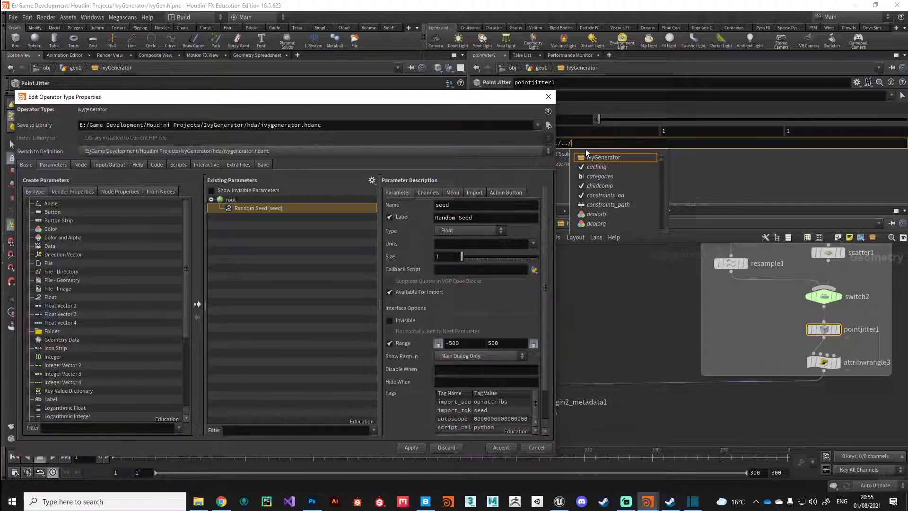
type("see")
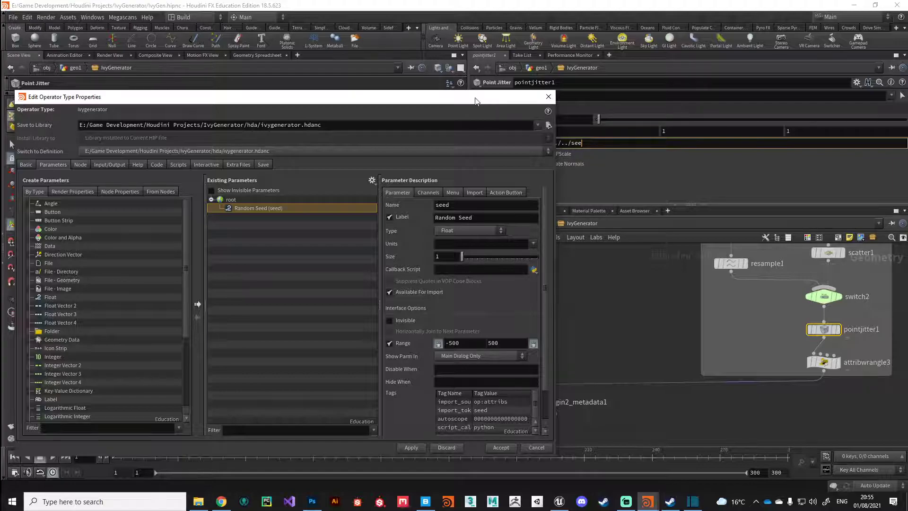
Correct pointjitter1's Seed expression to ch("../seed") so that it follows the asset's seed parameter.
left_click_drag(475, 101, 431, 314)
key("BackSpace")
key("BackSpace")
key("BackSpace")
key("BackSpace")
key("BackSpace")
key("BackSpace")
type("see")
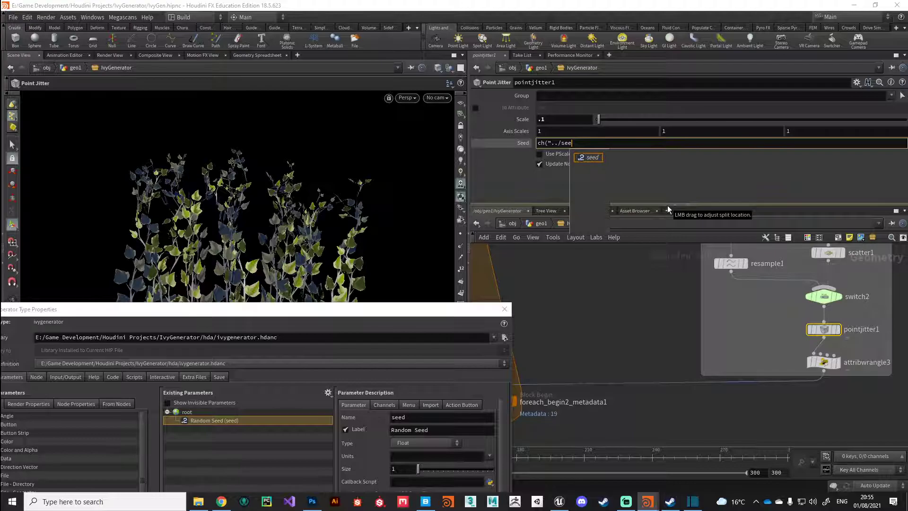
left_click(588, 160)
type("\")")
key("Return")
left_click_drag(324, 310, 383, 425)
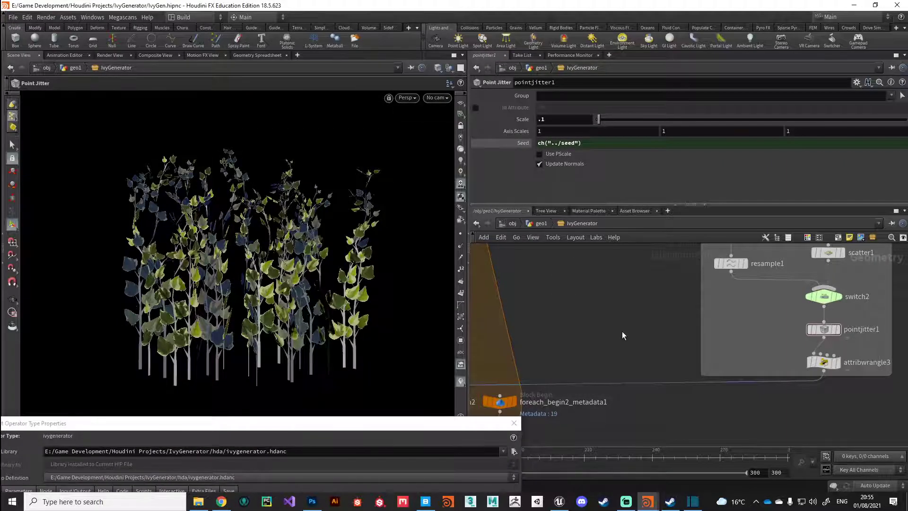
Return to the geo1 level and set the IvyGenerator node's Random Seed to 5.
key("u")
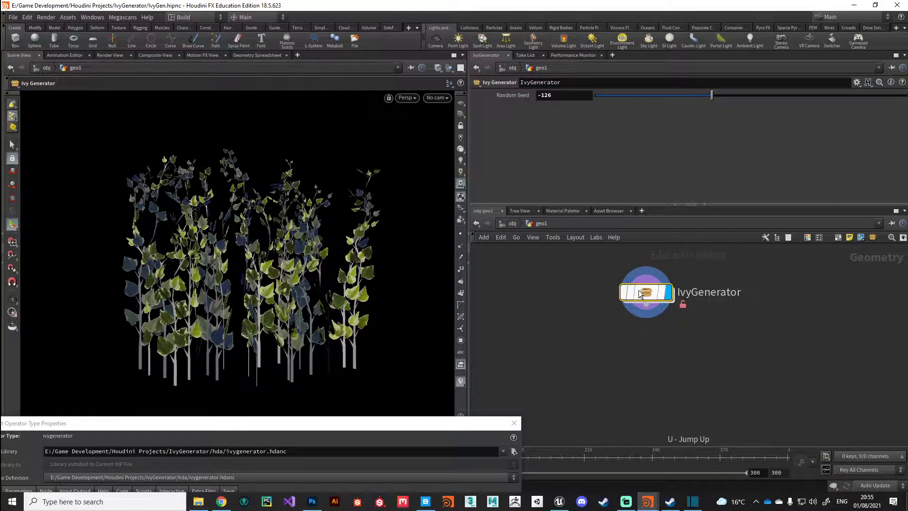
left_click_drag(698, 98, 753, 99)
left_click_drag(166, 429, 222, 148)
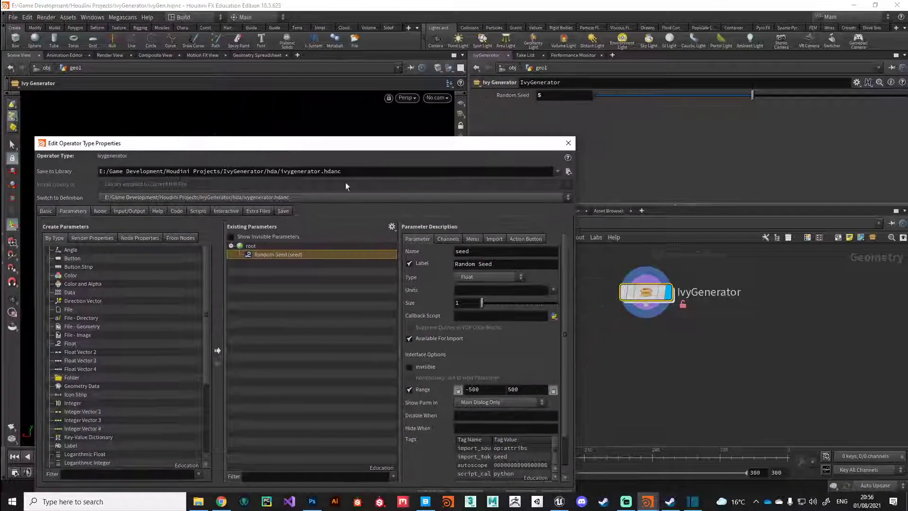
Open the IvyGenerator network again and select the switch2 node in the Clustering group.
double_click(645, 292)
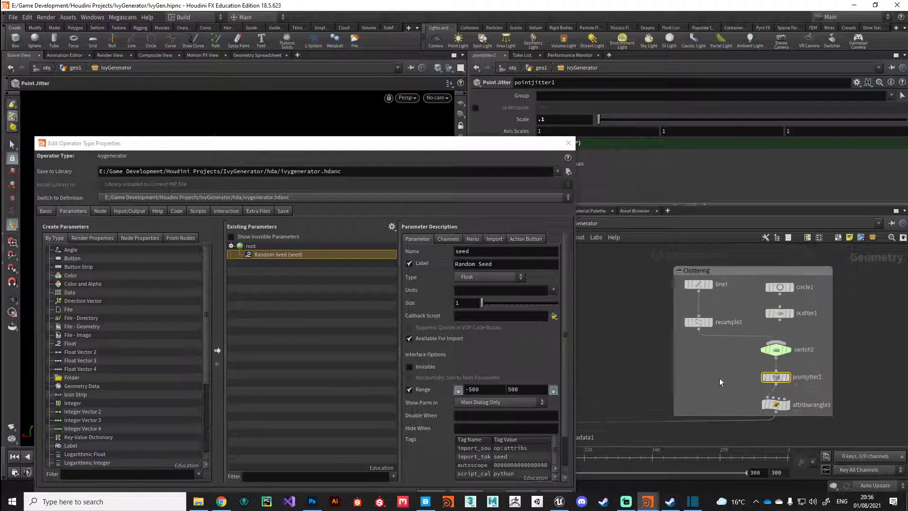
left_click_drag(396, 139, 371, 431)
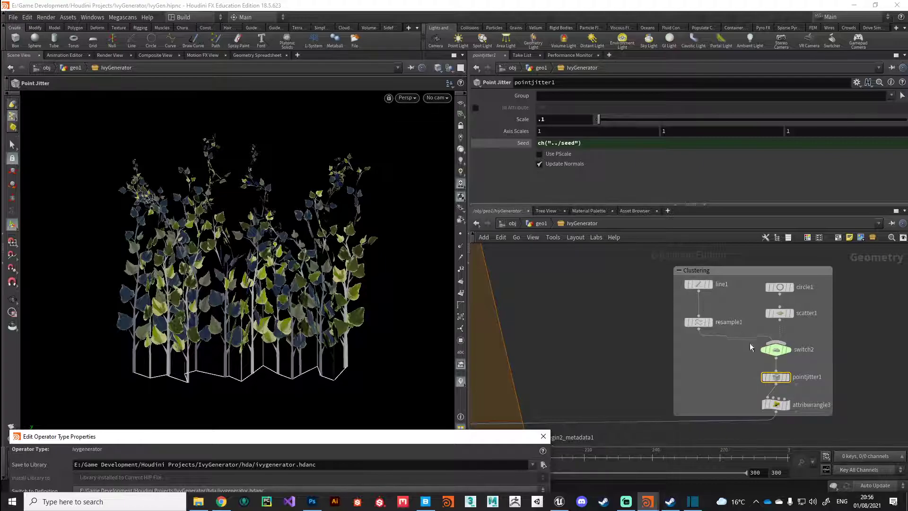
scroll(751, 361, "up", 3)
middle_click_drag(750, 367, 666, 391)
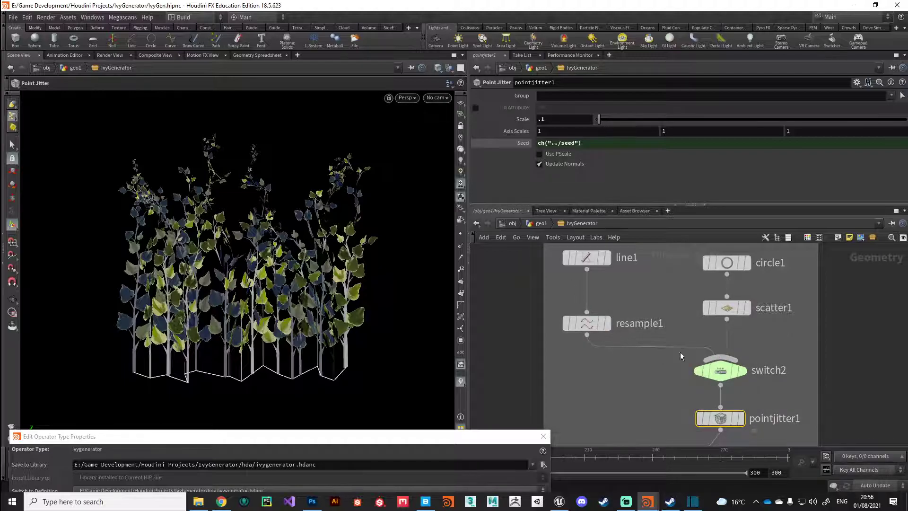
left_click(719, 373)
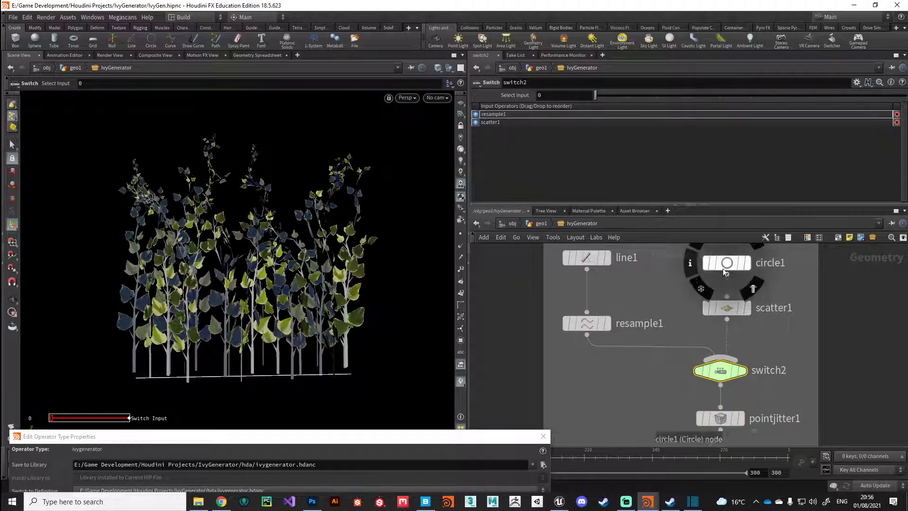
Try switch2's Select Input at 1 to inspect the circular ivy cluster, and set it back to 0.
left_click_drag(595, 97, 616, 100)
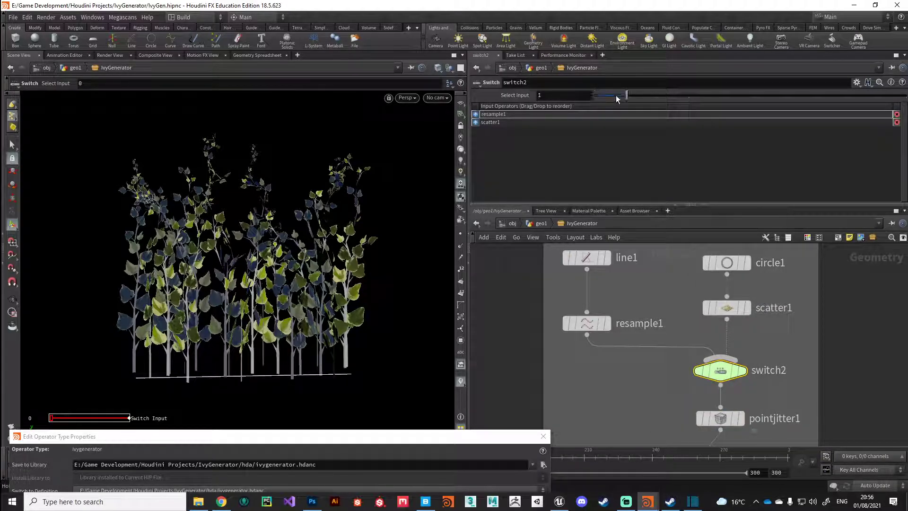
left_click_drag(220, 328, 337, 346, "alt")
key("Return")
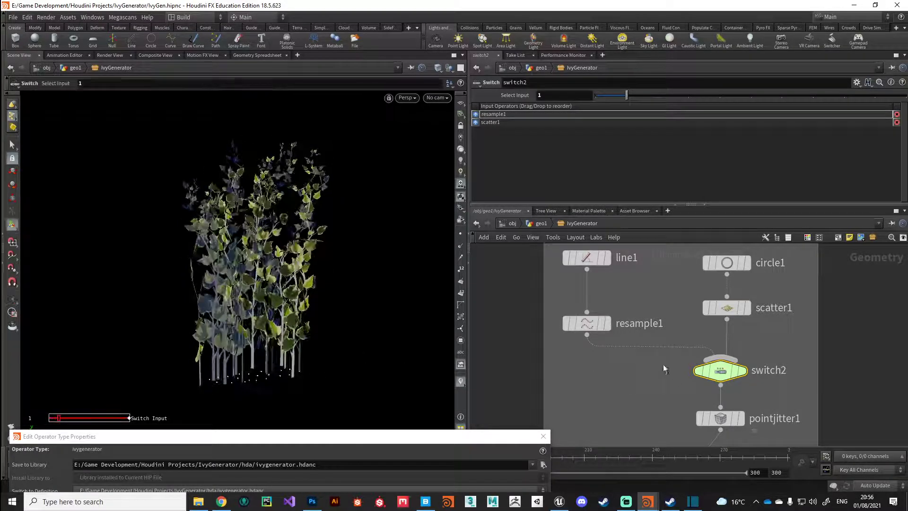
mouse_move(729, 373)
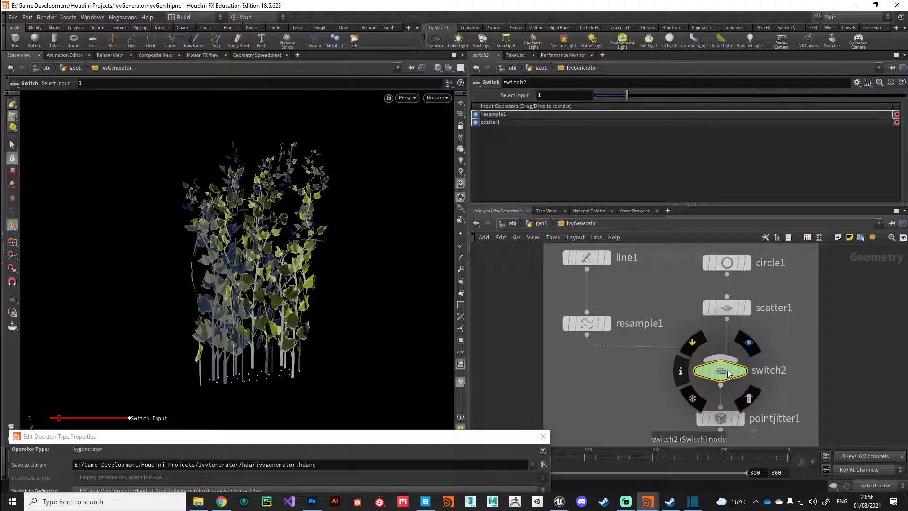
left_click_drag(394, 440, 361, 206)
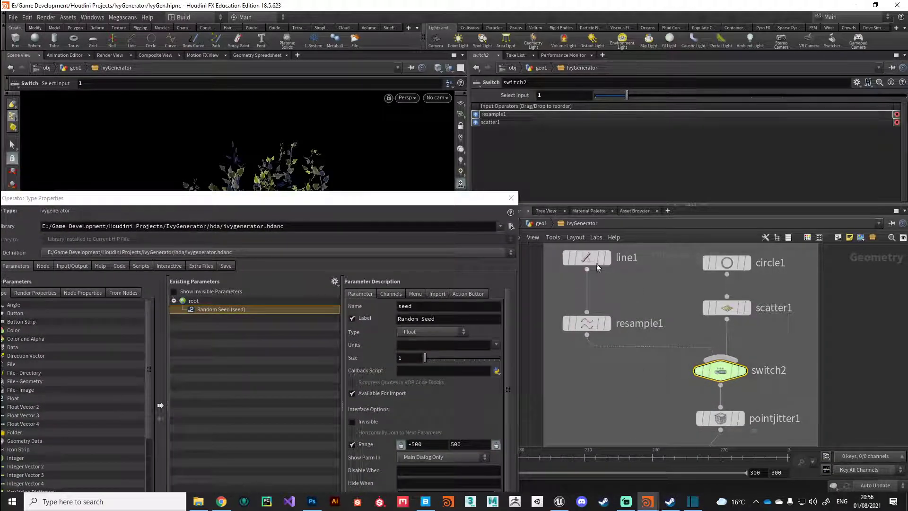
left_click_drag(624, 100, 596, 100)
Add line1's Length to the asset's existing parameters under root and label it Line Length.
left_click_drag(339, 199, 356, 178)
left_click(586, 257)
left_click_drag(286, 182, 343, 186)
left_click_drag(522, 131, 256, 288)
left_click(473, 304)
type("Line Length")
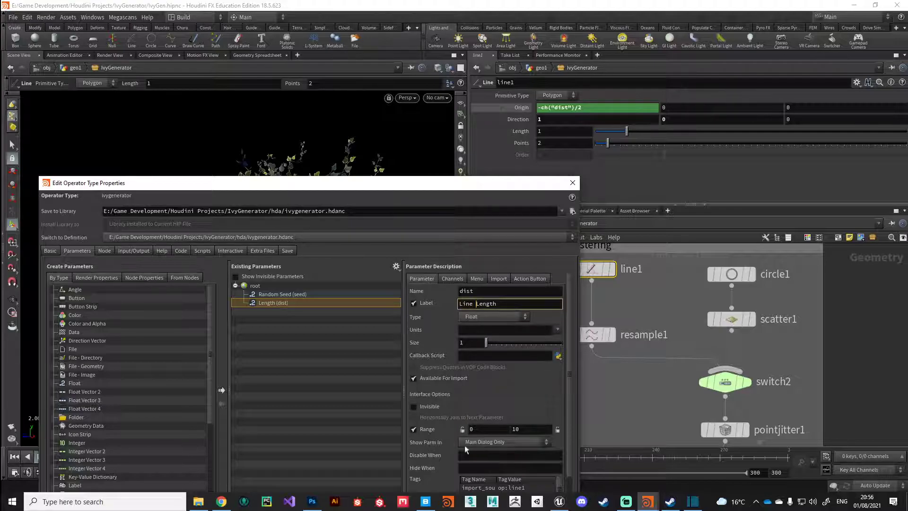
key("Return")
Set the Line Length parameter's range from .1 to 5.
left_click(476, 429)
type(".1")
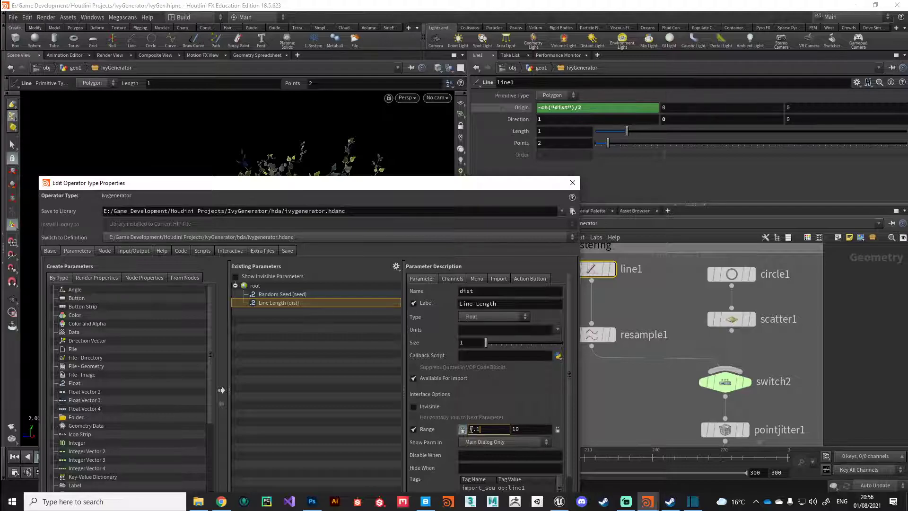
left_click(524, 429)
type("5")
key("Return")
Check the Line Length parameter's default value and apply the changes to the asset.
left_click_drag(335, 187, 314, 79)
left_click(426, 169)
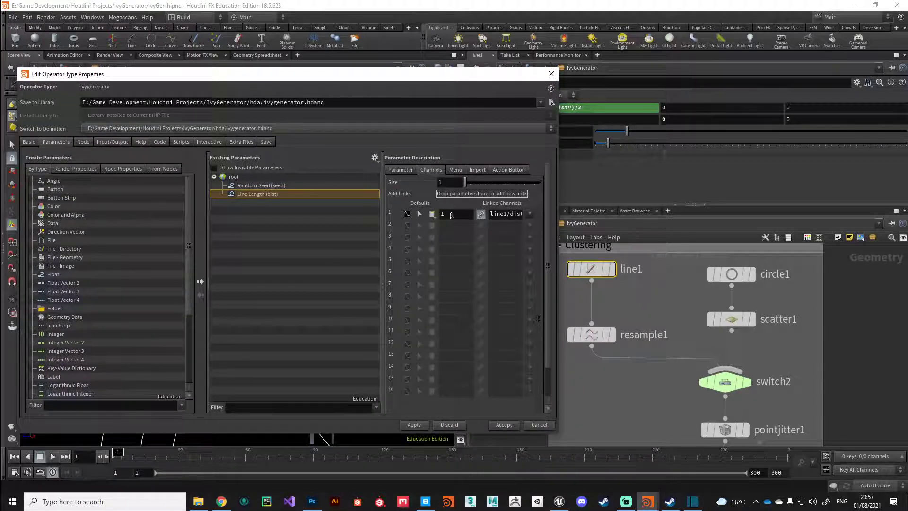
left_click(441, 215)
left_click(396, 171)
left_click_drag(375, 78, 323, 438)
left_click(414, 427)
On resample1, disable Maximum Segment Length, enable Maximum Segments, and set Segments to 31.
left_click(590, 335)
left_click_drag(239, 364, 330, 355)
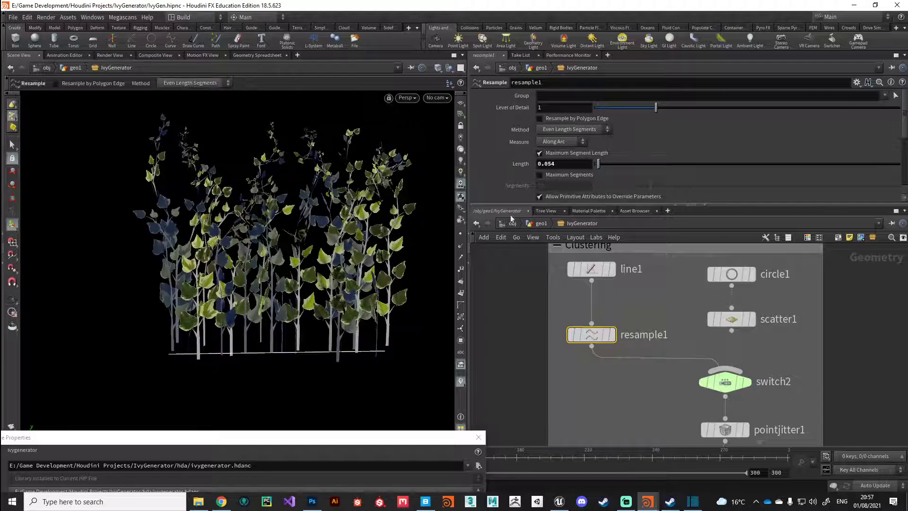
left_click(540, 153)
left_click(539, 175)
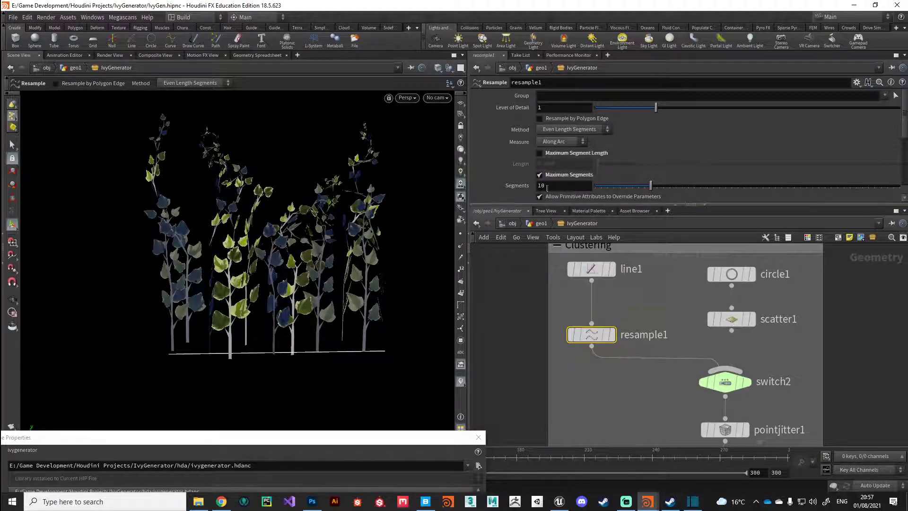
left_click_drag(651, 189, 781, 187)
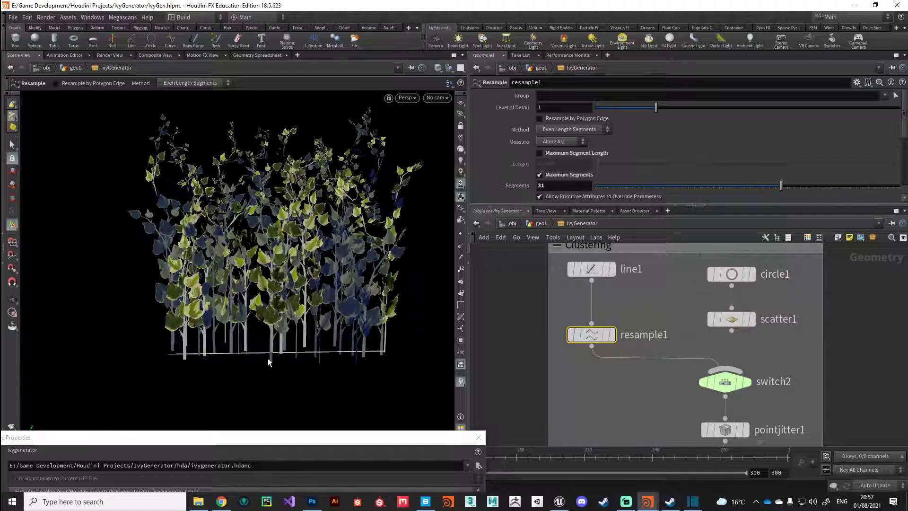
Add resample1's Segments to the asset's existing parameters under root and label it Number of Fronds.
left_click_drag(333, 441, 624, 232)
left_click_drag(472, 220, 465, 350)
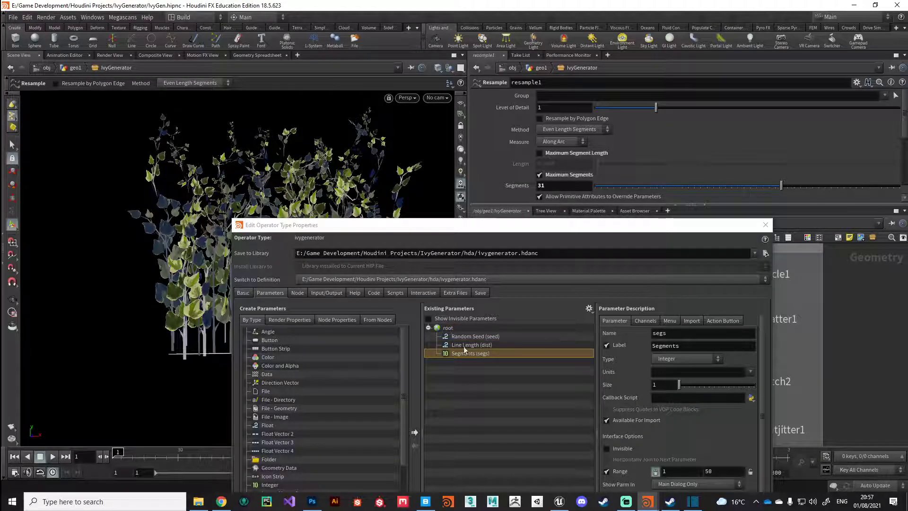
left_click(652, 346)
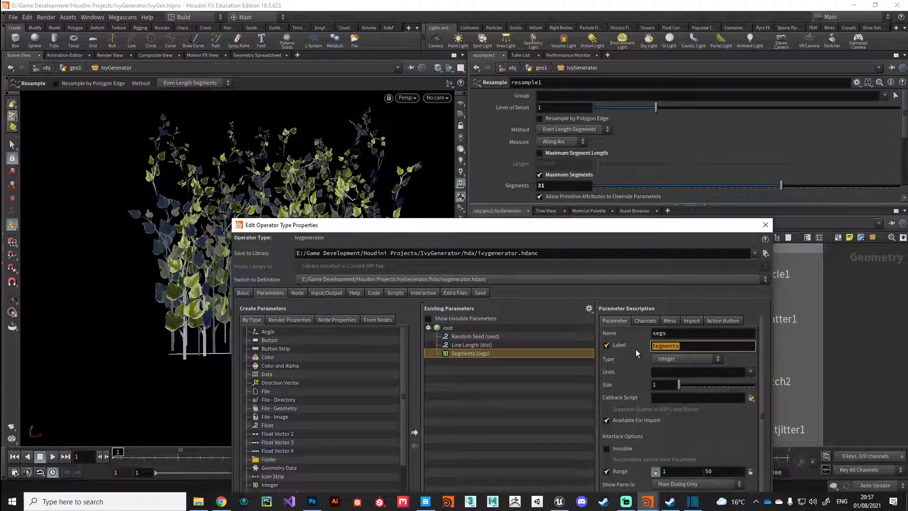
type("Number of Fronds")
Confirm the Number of Fronds label, set that parameter's default value to 10 and apply the changes to the asset.
left_click_drag(533, 226, 337, 103)
mouse_move(396, 109)
left_mouse_down()
mouse_move(379, 341)
mouse_move(393, 111)
left_mouse_up()
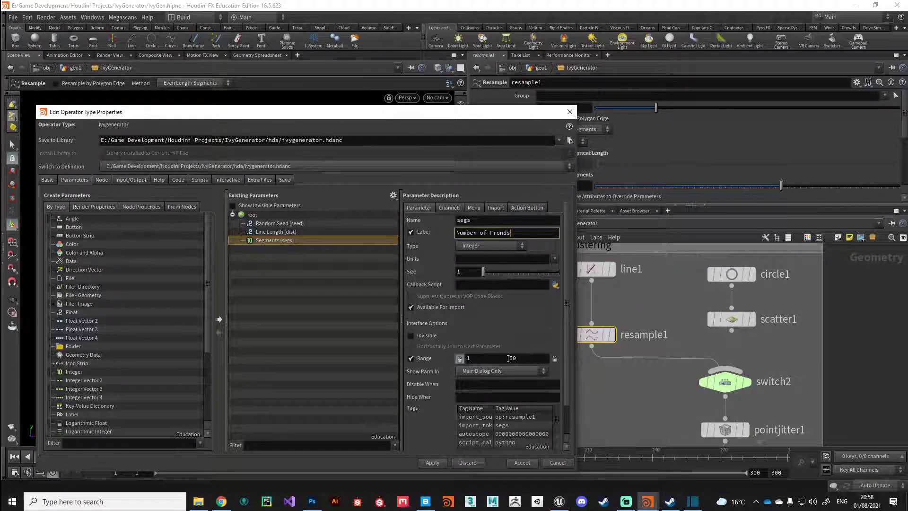
key("Return")
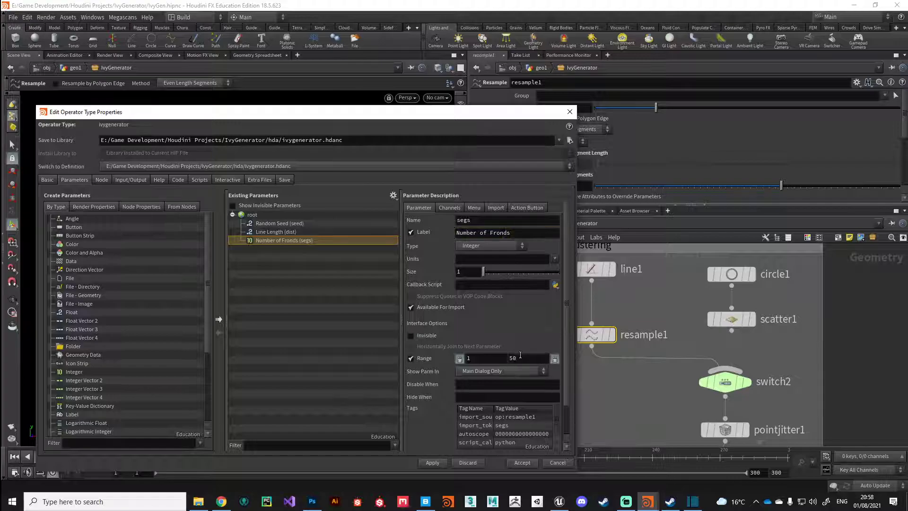
left_click(449, 208)
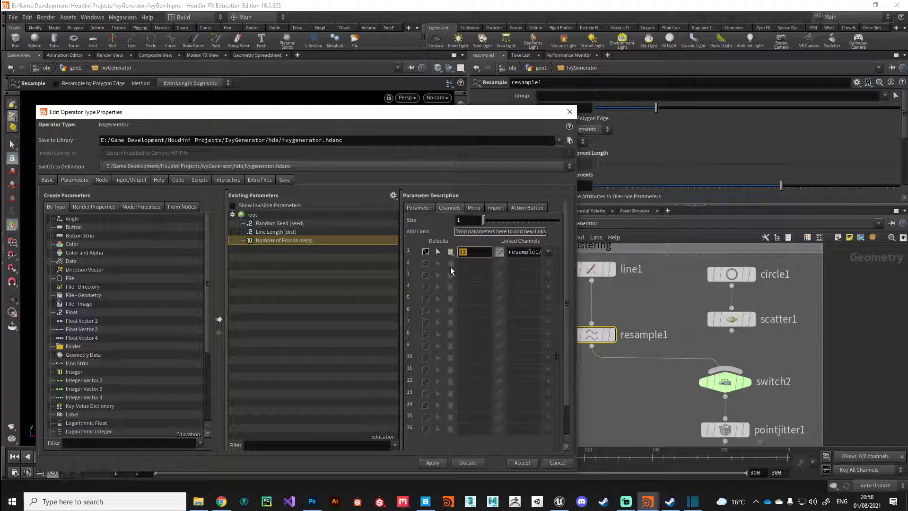
type("10")
left_click(432, 463)
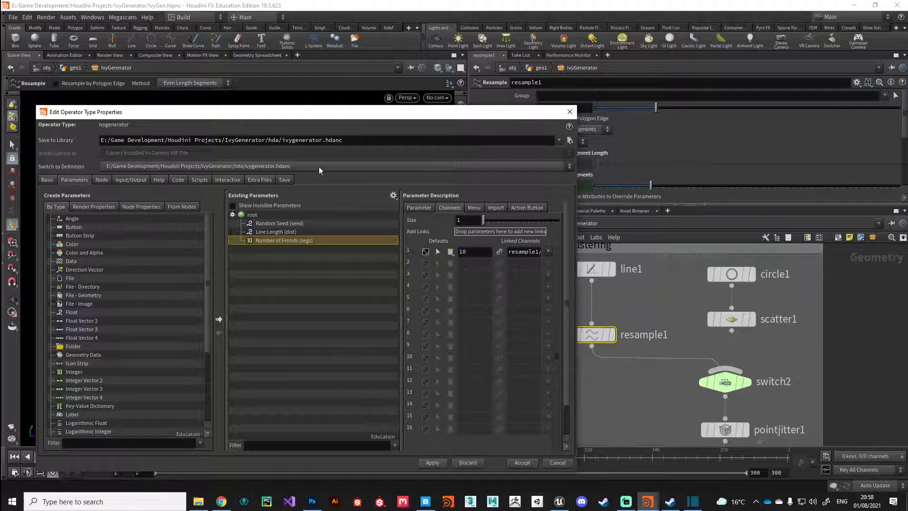
Go up to geo1 and try the IvyGenerator controls with Line Length 1.256, Number of Fronds 33 and Random Seed -21.
left_click_drag(341, 119, 253, 455)
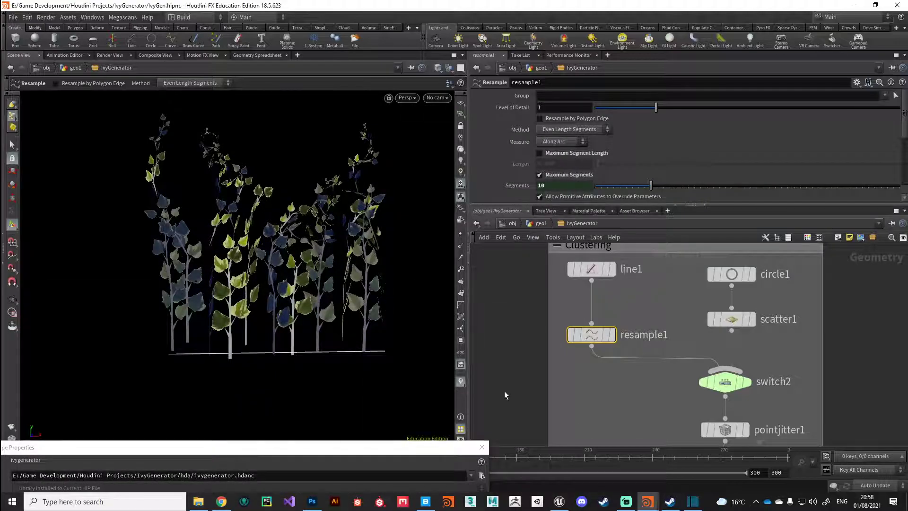
key("u")
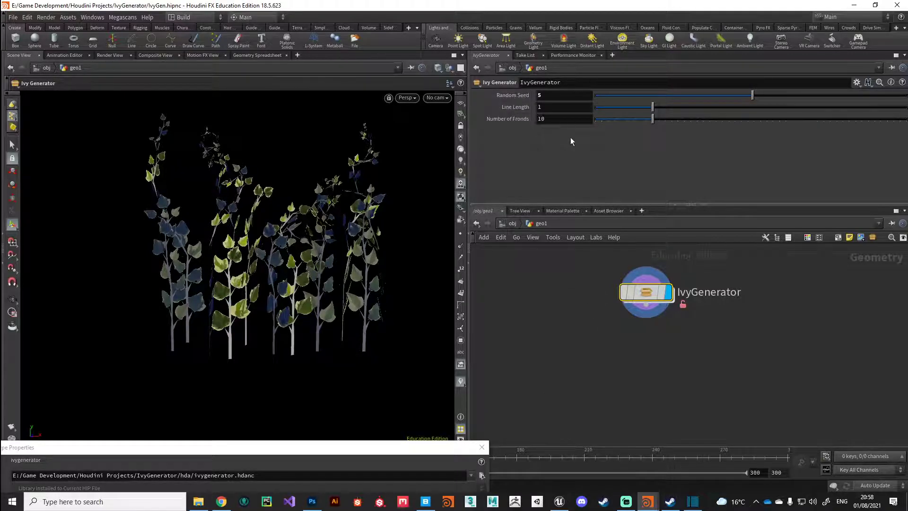
left_click_drag(653, 107, 798, 130)
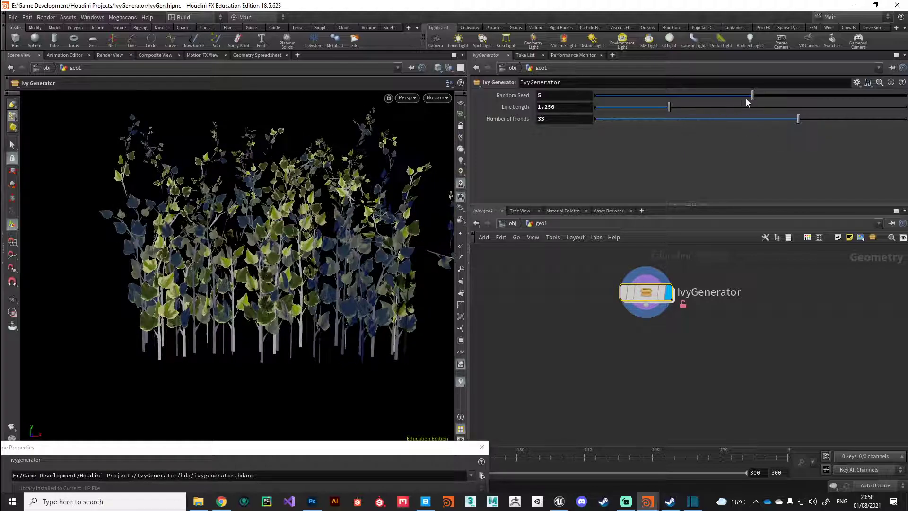
mouse_move(744, 99)
left_mouse_down()
mouse_move(620, 102)
mouse_move(769, 106)
mouse_move(744, 109)
left_mouse_up()
Inside the IvyGenerator network, select the switch2 node and place the asset's type properties window beside it for parameter editing.
left_click_drag(196, 448, 254, 58)
left_click(433, 407)
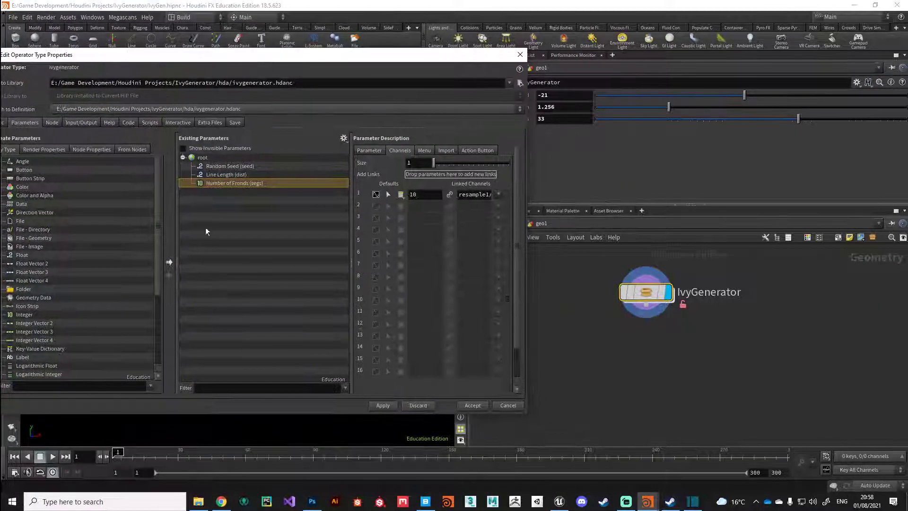
double_click(646, 294)
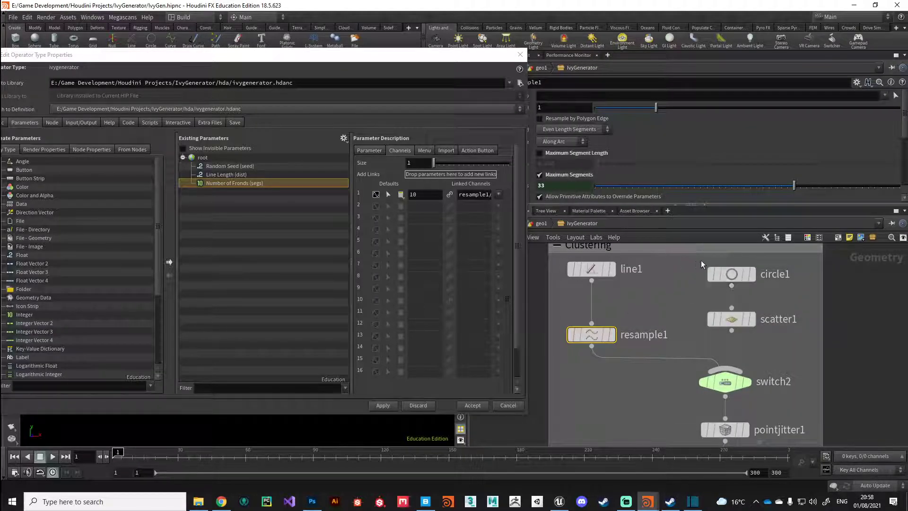
middle_click_drag(638, 407, 651, 392)
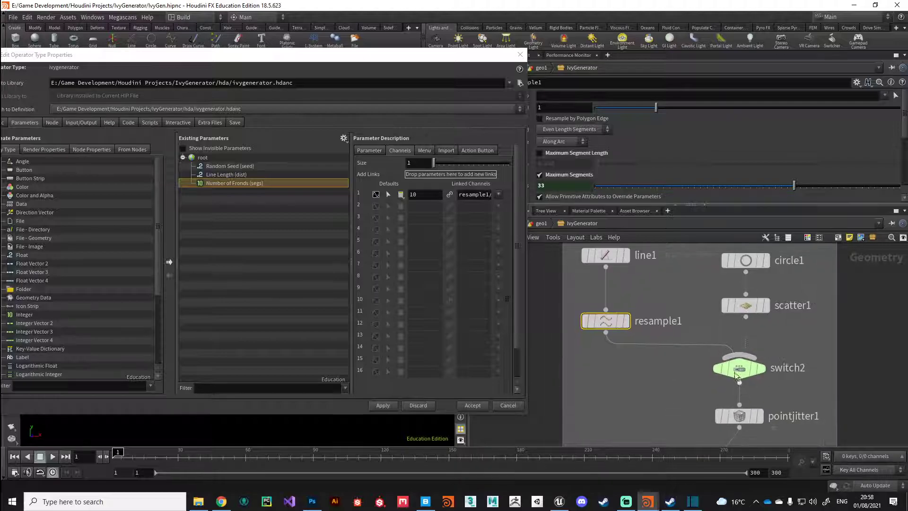
mouse_move(739, 371)
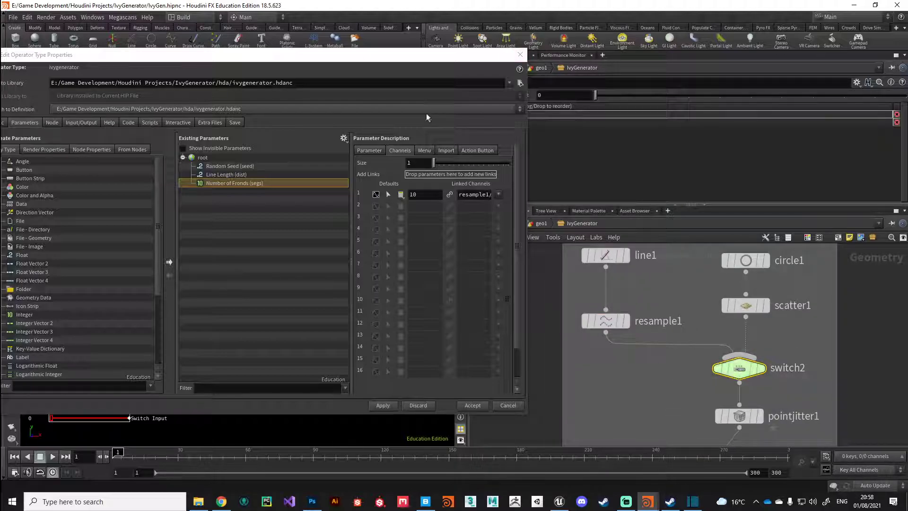
left_click_drag(418, 55, 446, 92)
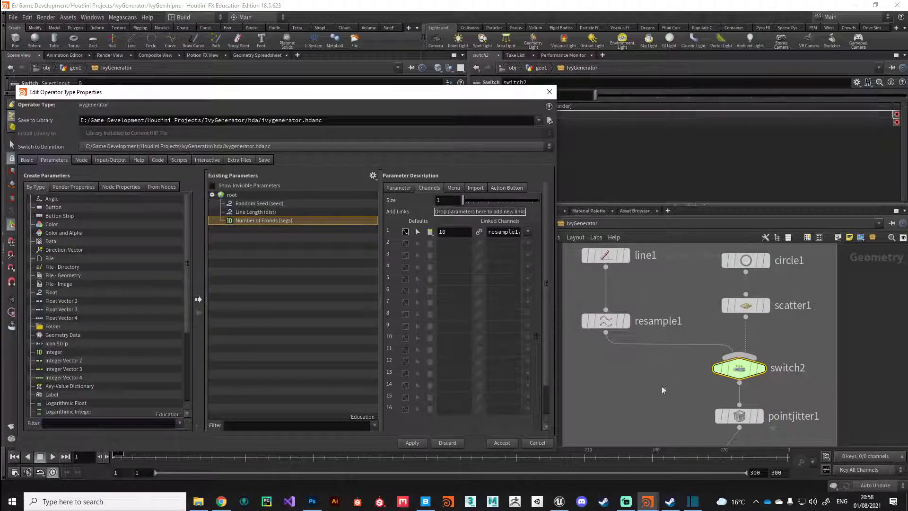
middle_click_drag(655, 392, 680, 384)
mouse_move(346, 93)
left_mouse_down()
mouse_move(335, 127)
mouse_move(357, 82)
left_mouse_up()
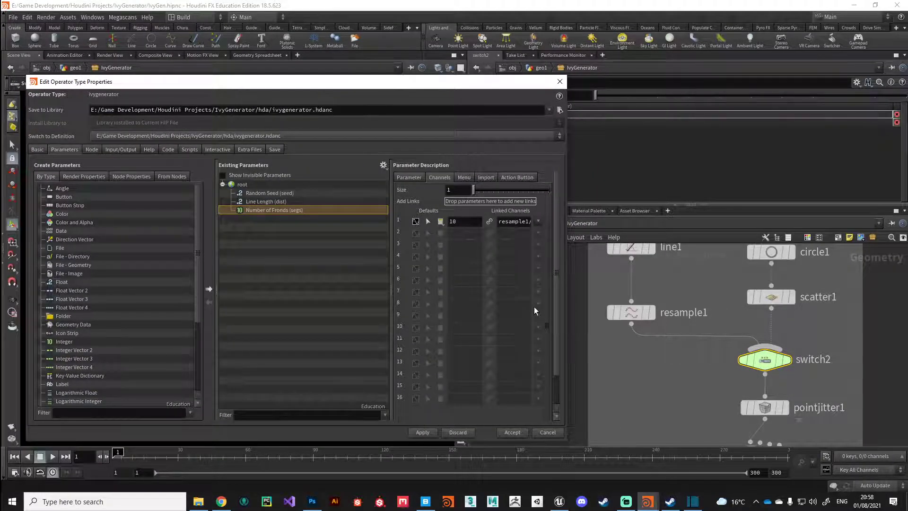
left_click_drag(381, 90, 355, 394)
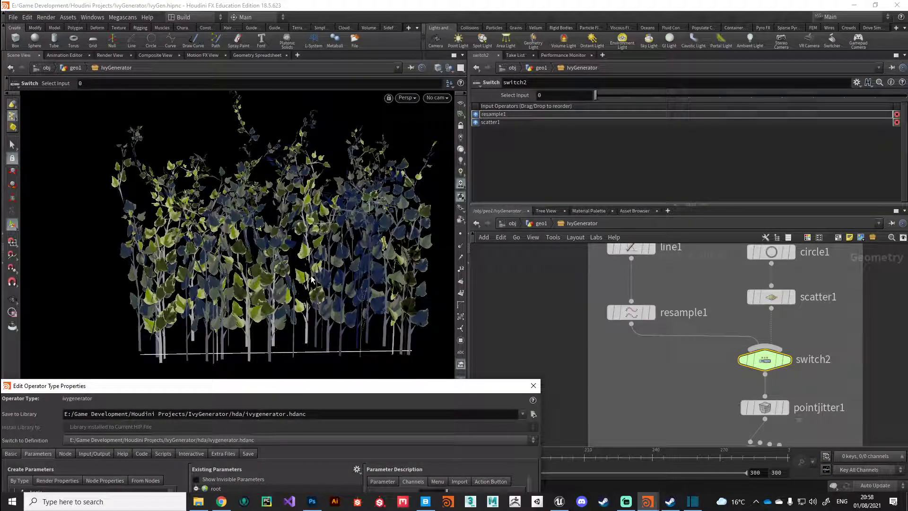
left_click_drag(279, 386, 318, 88)
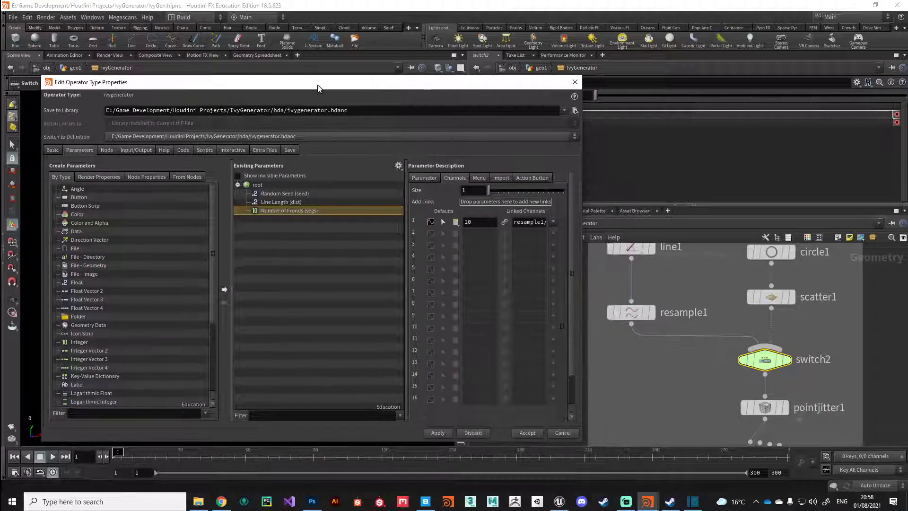